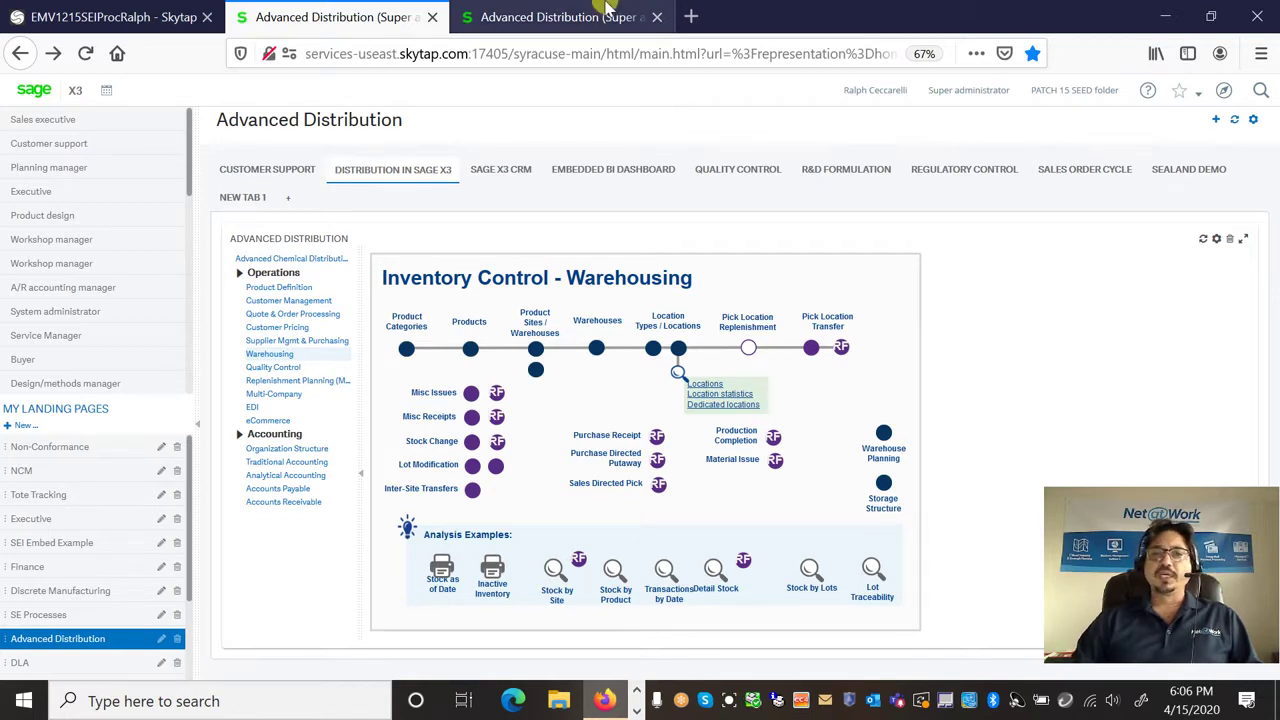
Expand the accounting organization diagram to its sites and warehouses, and return to the Inventory Control - Warehousing process map.
{"action": "left_click", "coordinate": [560, 14]}
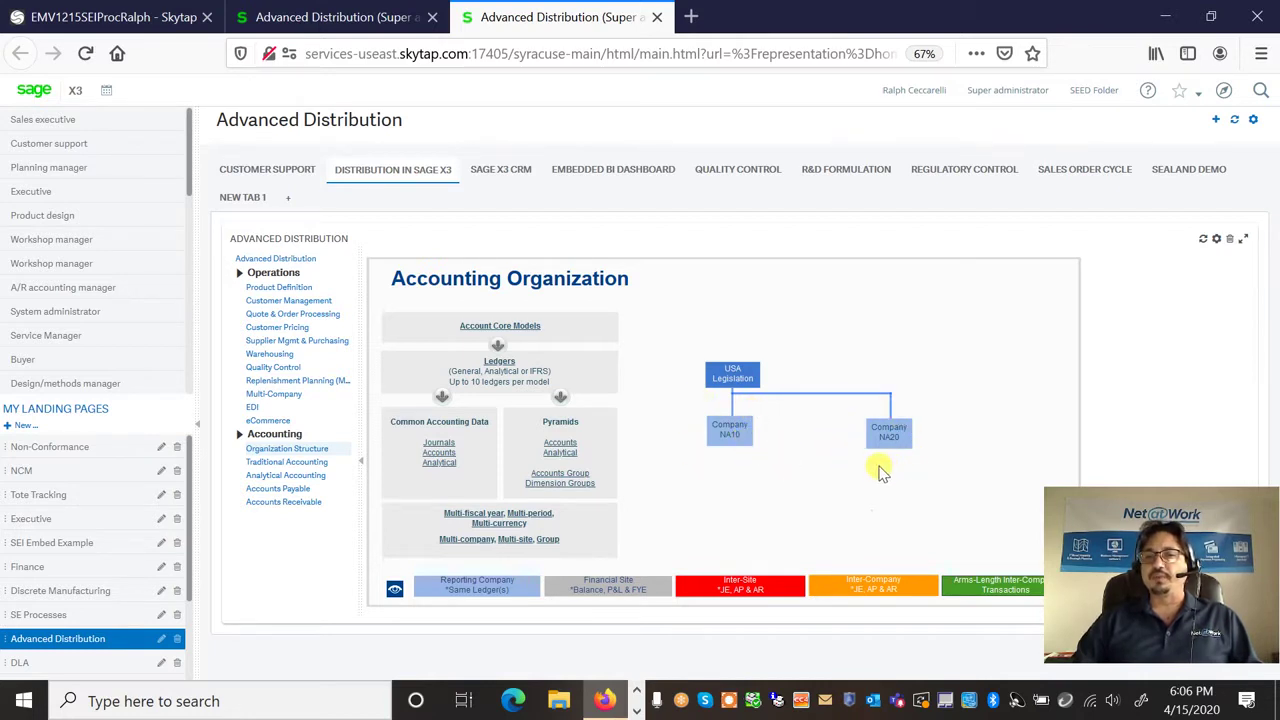
{"action": "left_click", "coordinate": [573, 594]}
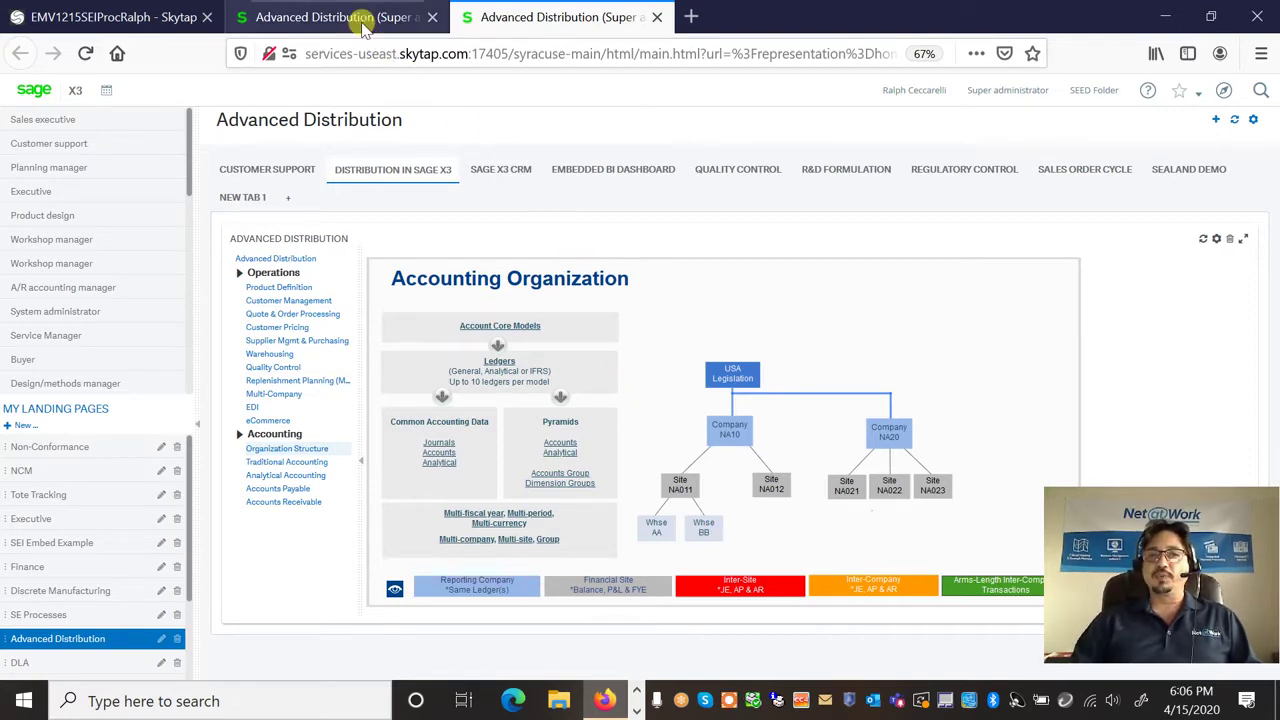
{"action": "left_click", "coordinate": [358, 20]}
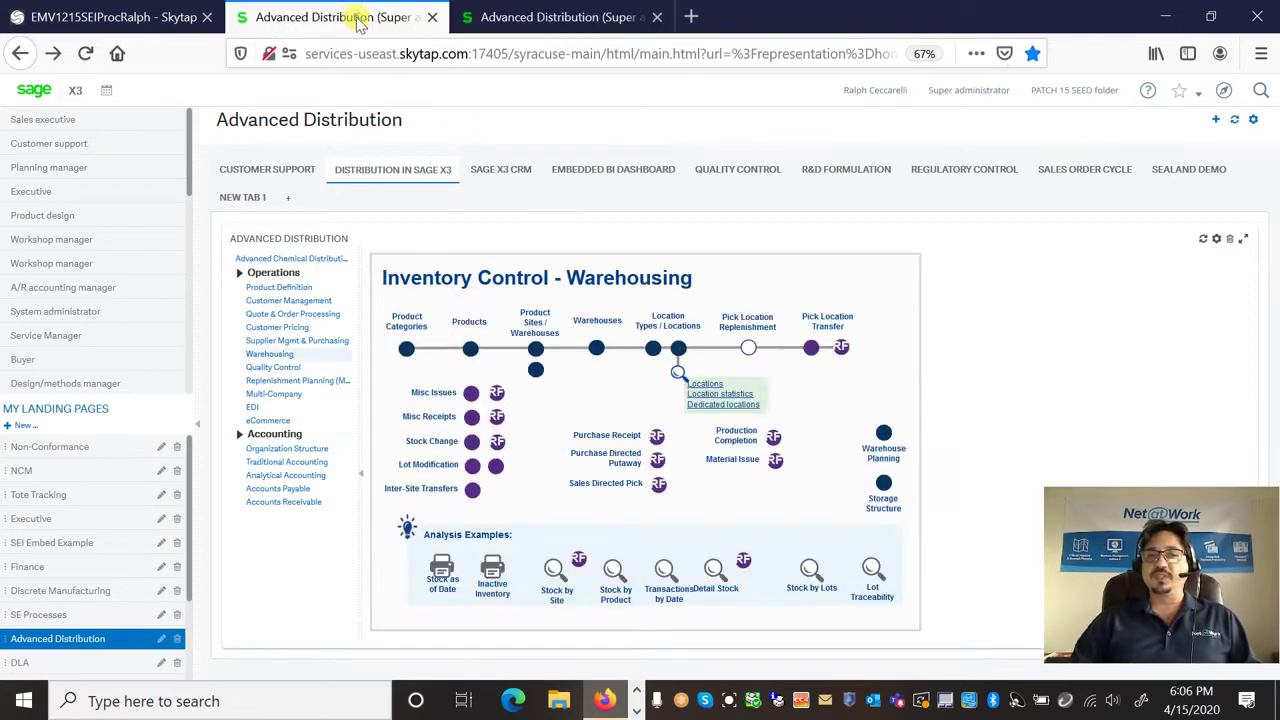
Open the location types from the warehousing process map and filter the list to stock site NA012.
{"action": "left_click", "coordinate": [656, 356]}
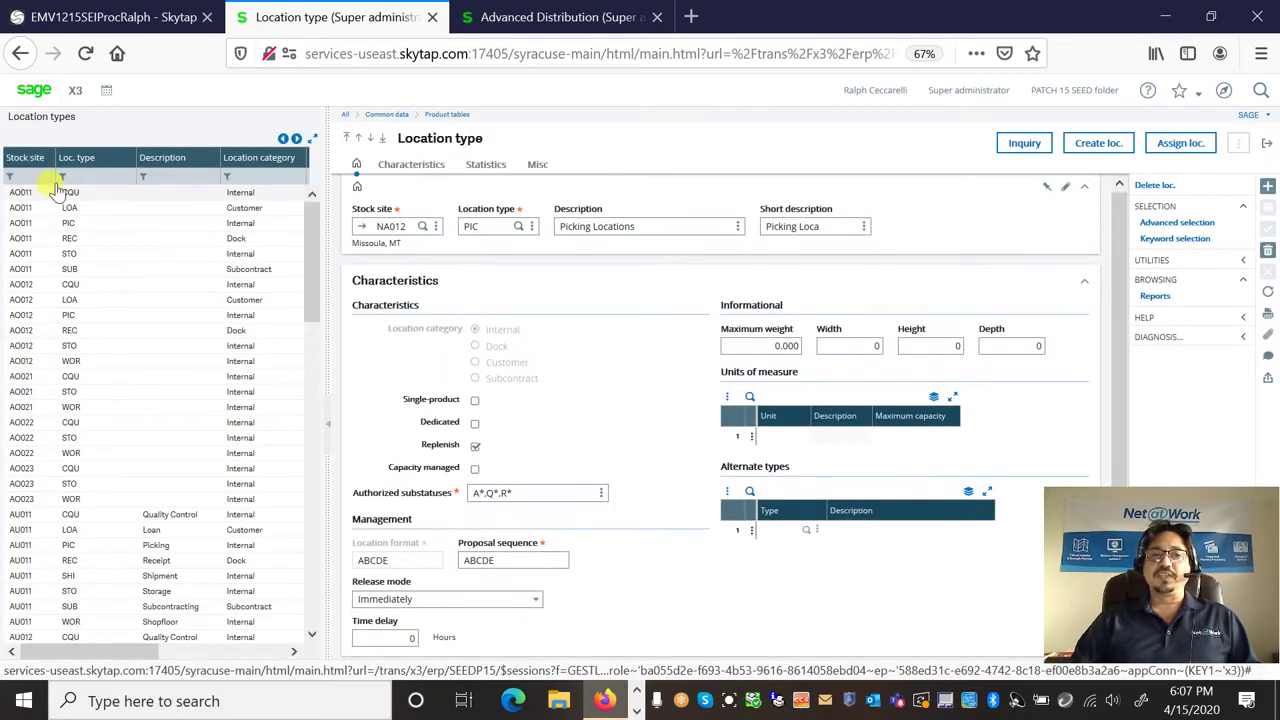
{"action": "left_click", "coordinate": [30, 180]}
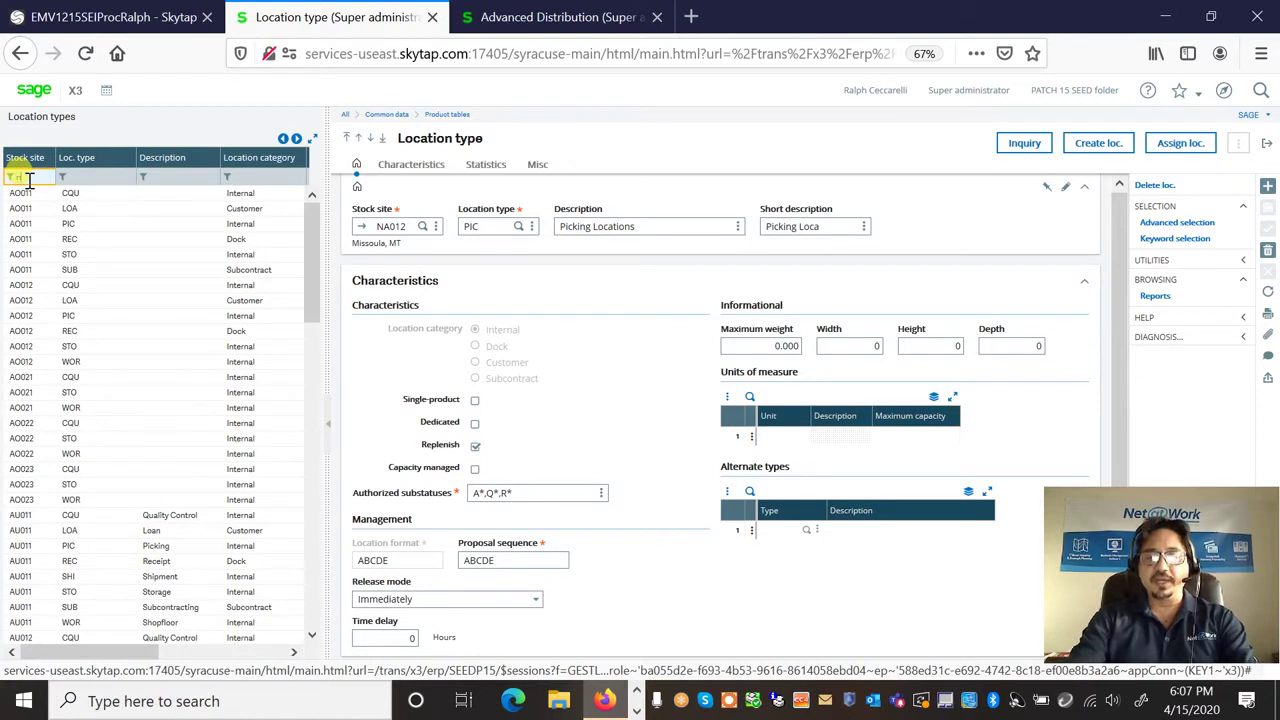
{"action": "type", "text": "na012"}
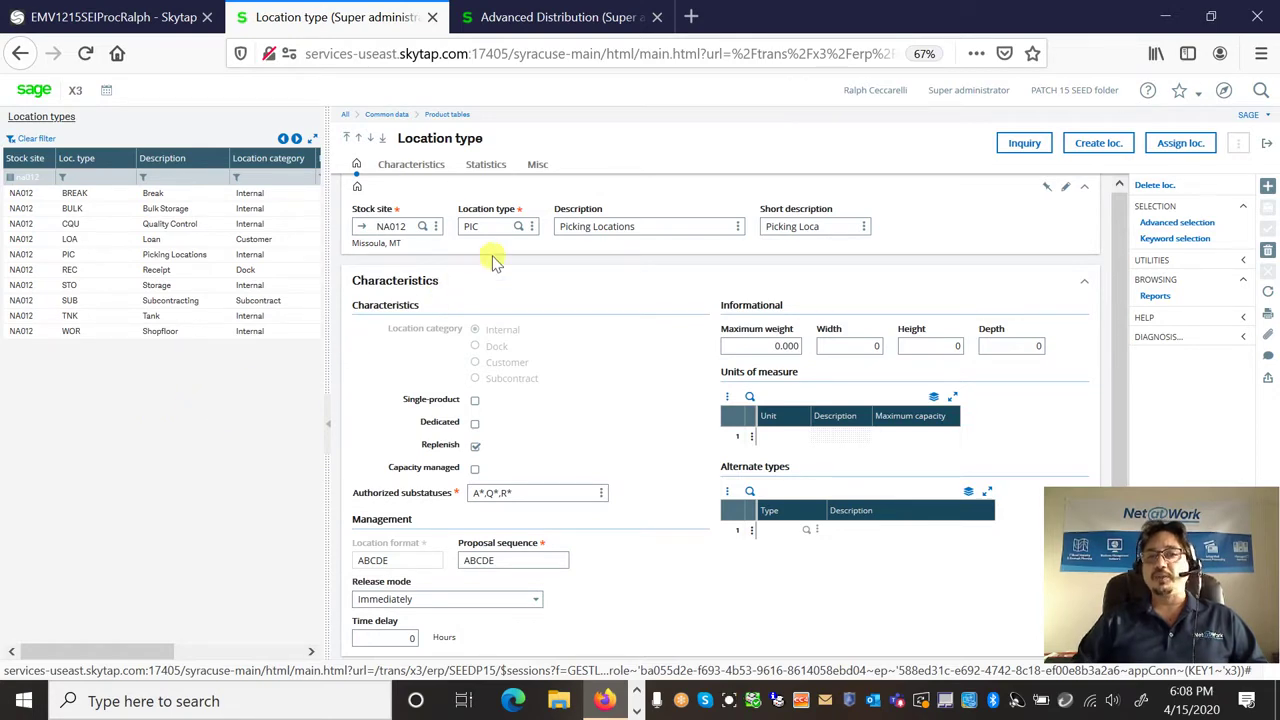
Look through the location types available for site NA012 and their settings, and reload the PIC location type.
{"action": "left_click", "coordinate": [519, 228]}
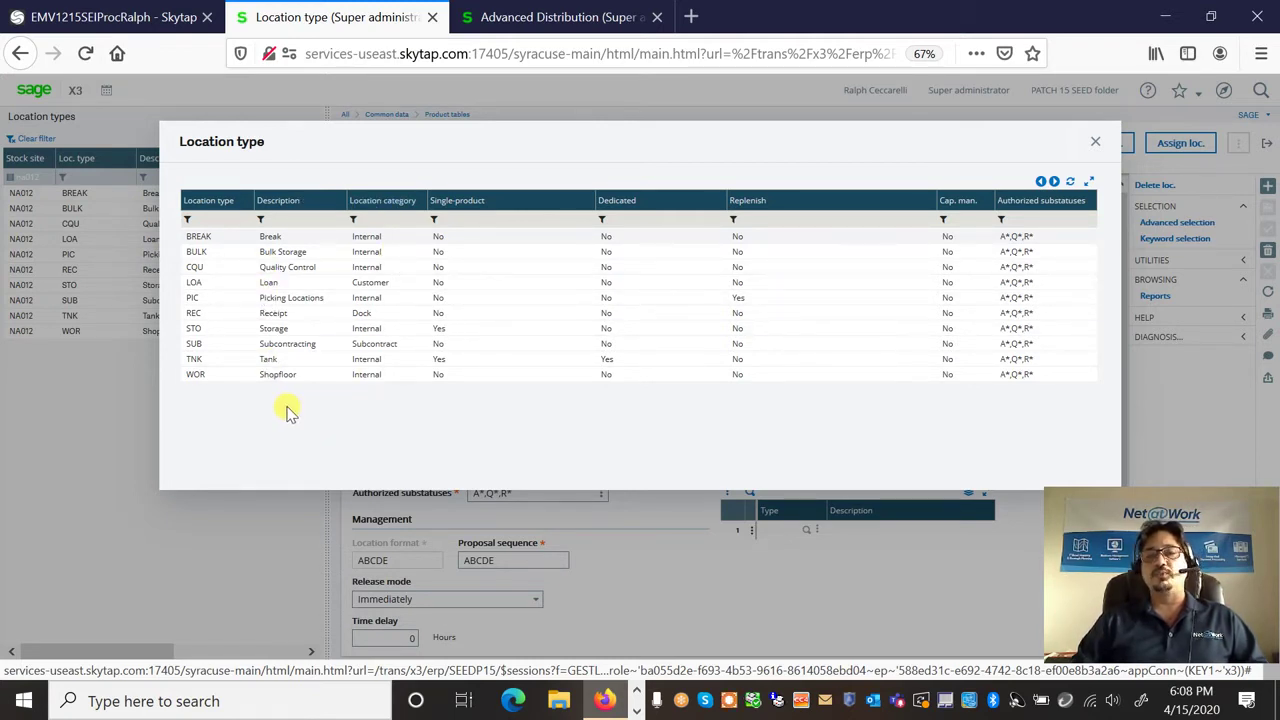
{"action": "left_click", "coordinate": [1096, 141]}
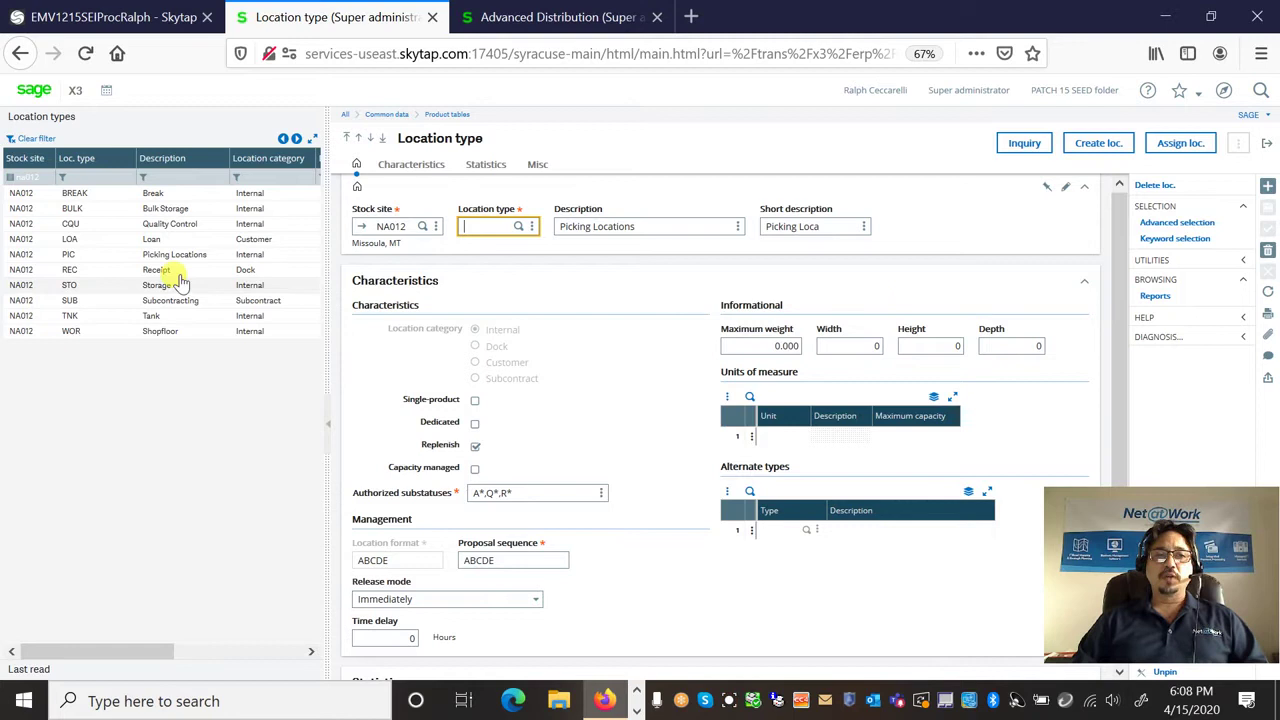
{"action": "left_click", "coordinate": [76, 255]}
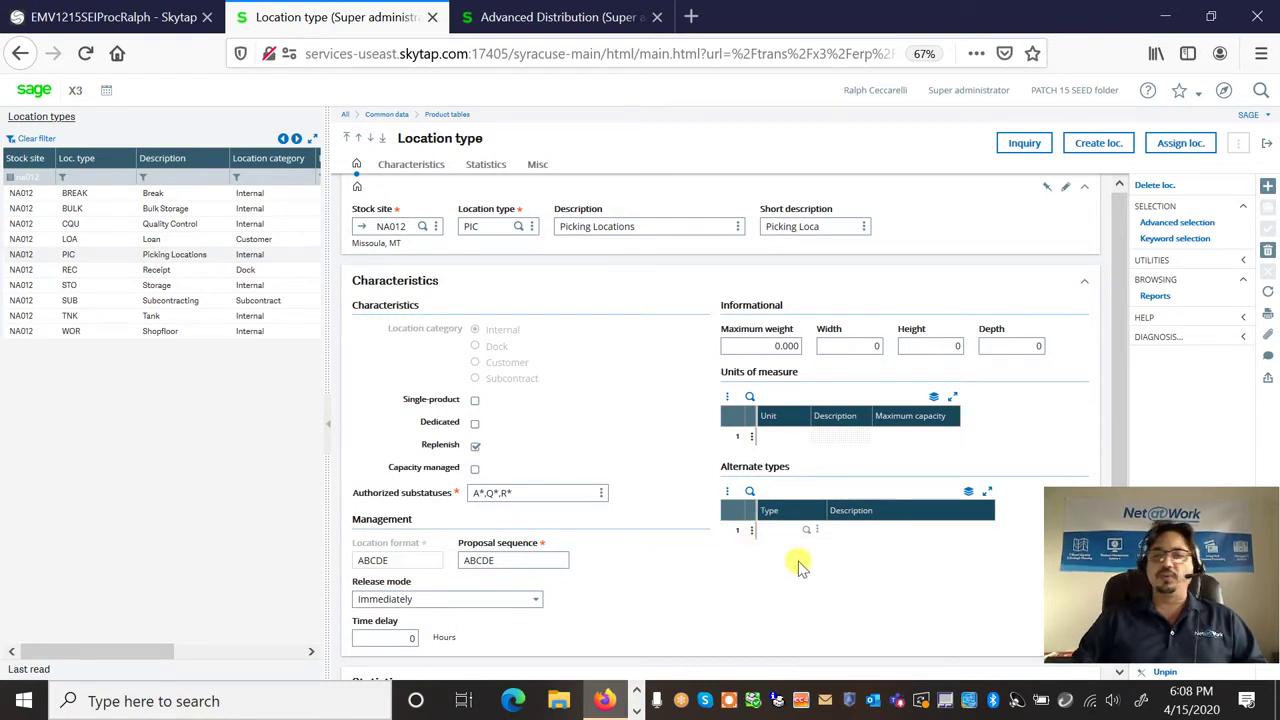
Review the PIC location type's characteristics, management settings, occupancy statistics and RF warehousing options.
{"action": "scroll", "coordinate": [510, 575], "scroll_direction": "down", "scroll_amount": 3}
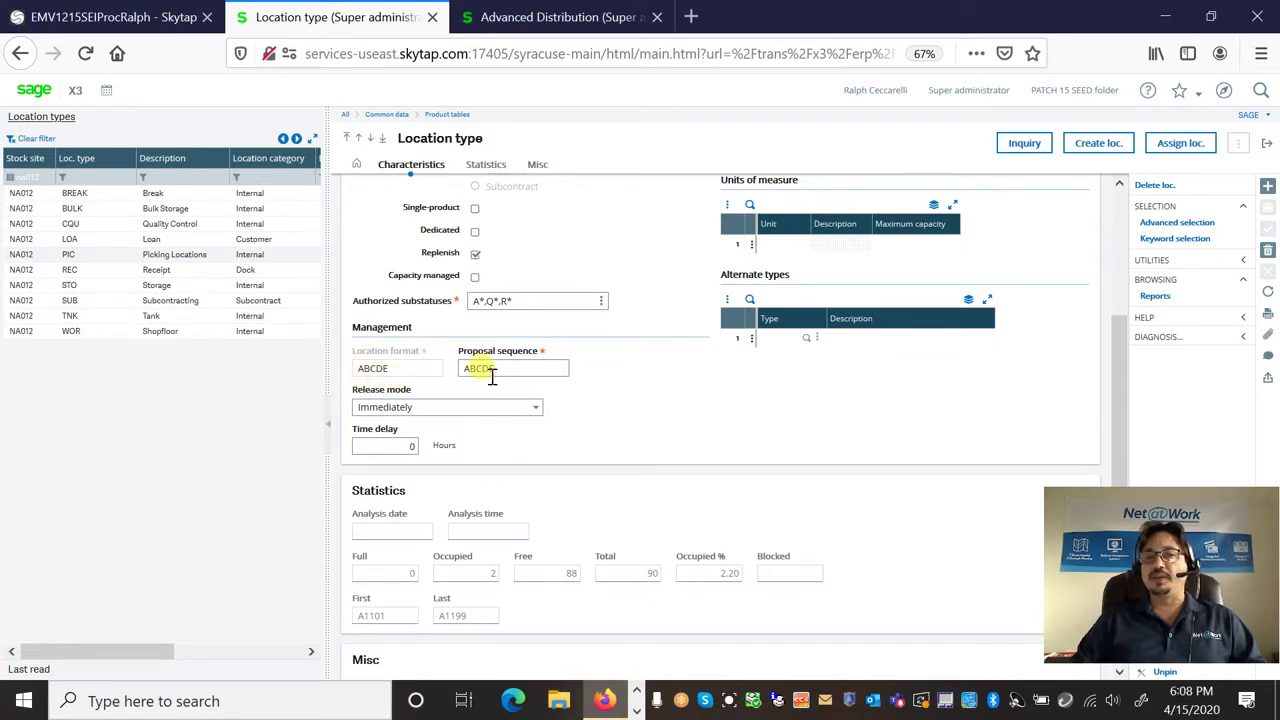
{"action": "scroll", "coordinate": [540, 555], "scroll_direction": "down", "scroll_amount": 1}
{"action": "scroll", "coordinate": [528, 518], "scroll_direction": "down", "scroll_amount": 1}
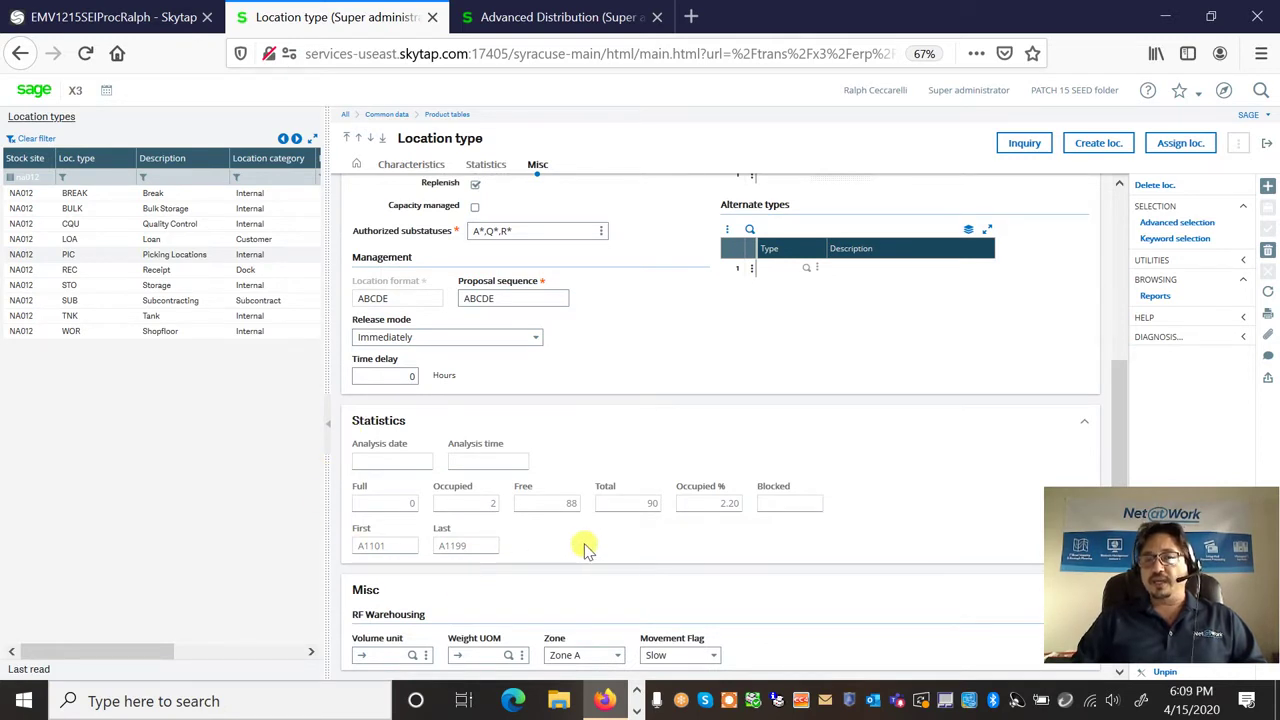
{"action": "scroll", "coordinate": [586, 548], "scroll_direction": "up", "scroll_amount": 6}
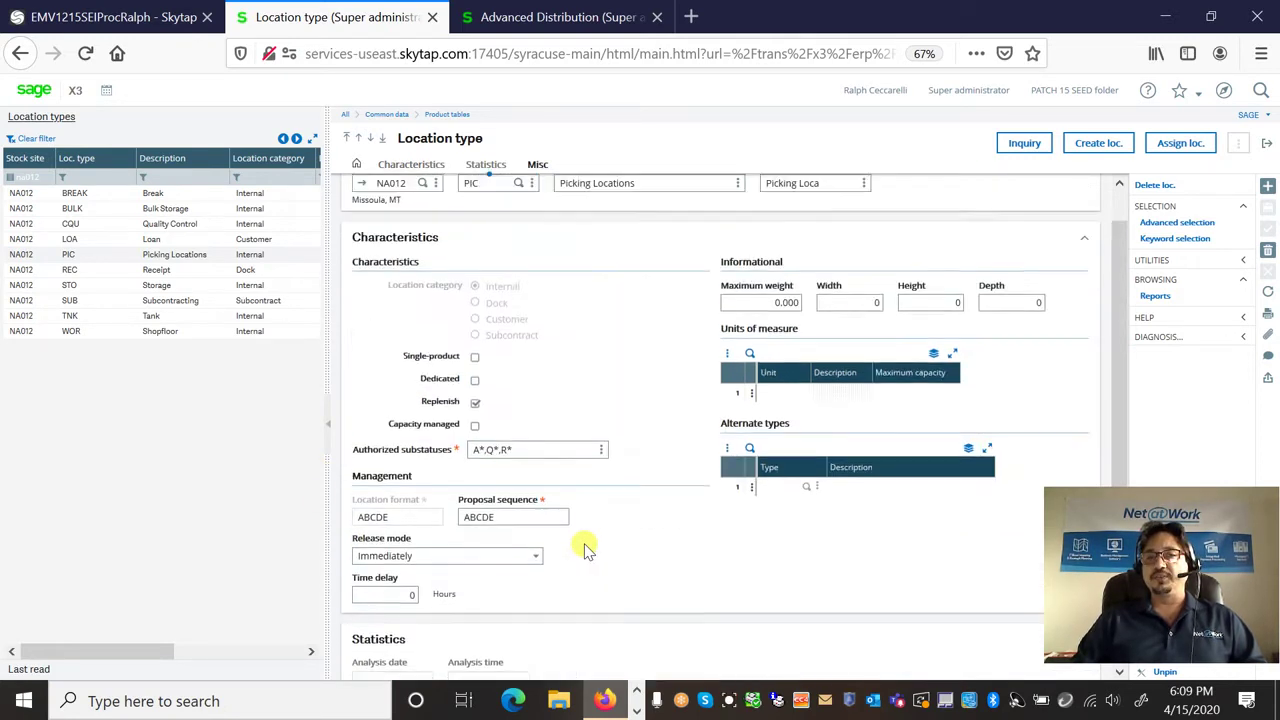
{"action": "left_click", "coordinate": [477, 232]}
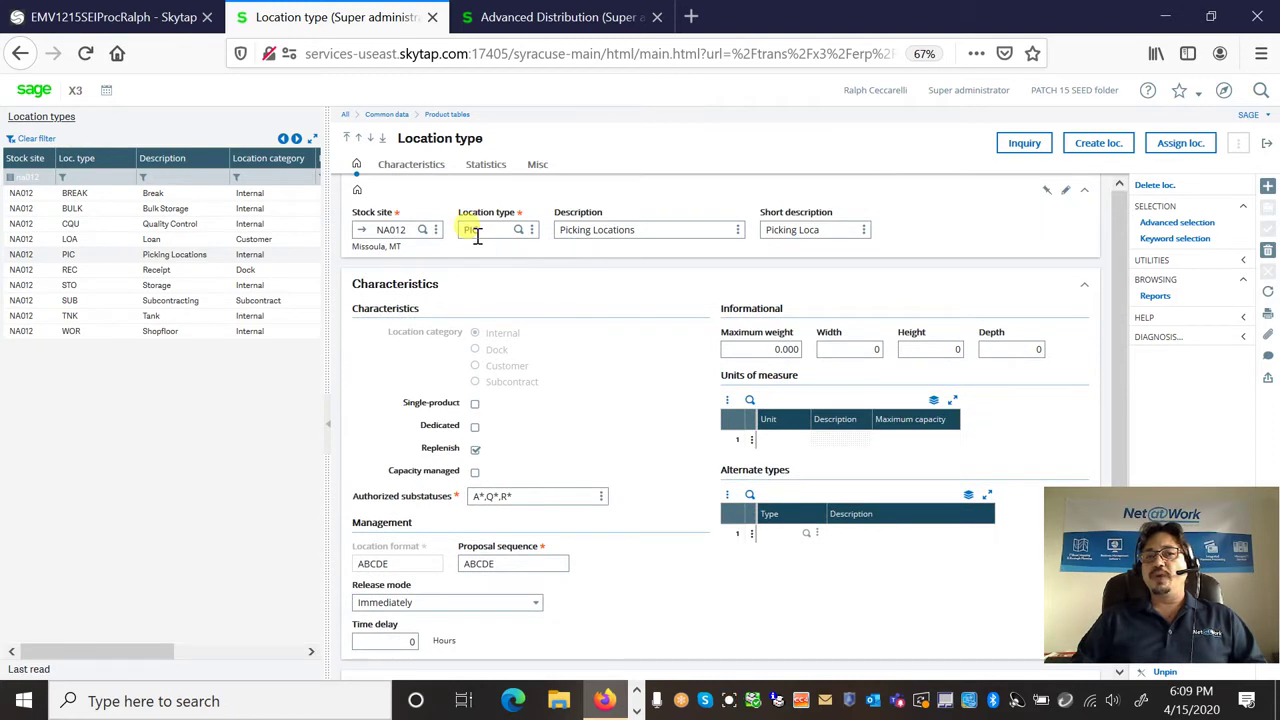
Run the locations inquiry for the PIC type, examine stock quantities in the enlarged grid, and return to the location type record.
{"action": "left_click", "coordinate": [1025, 147]}
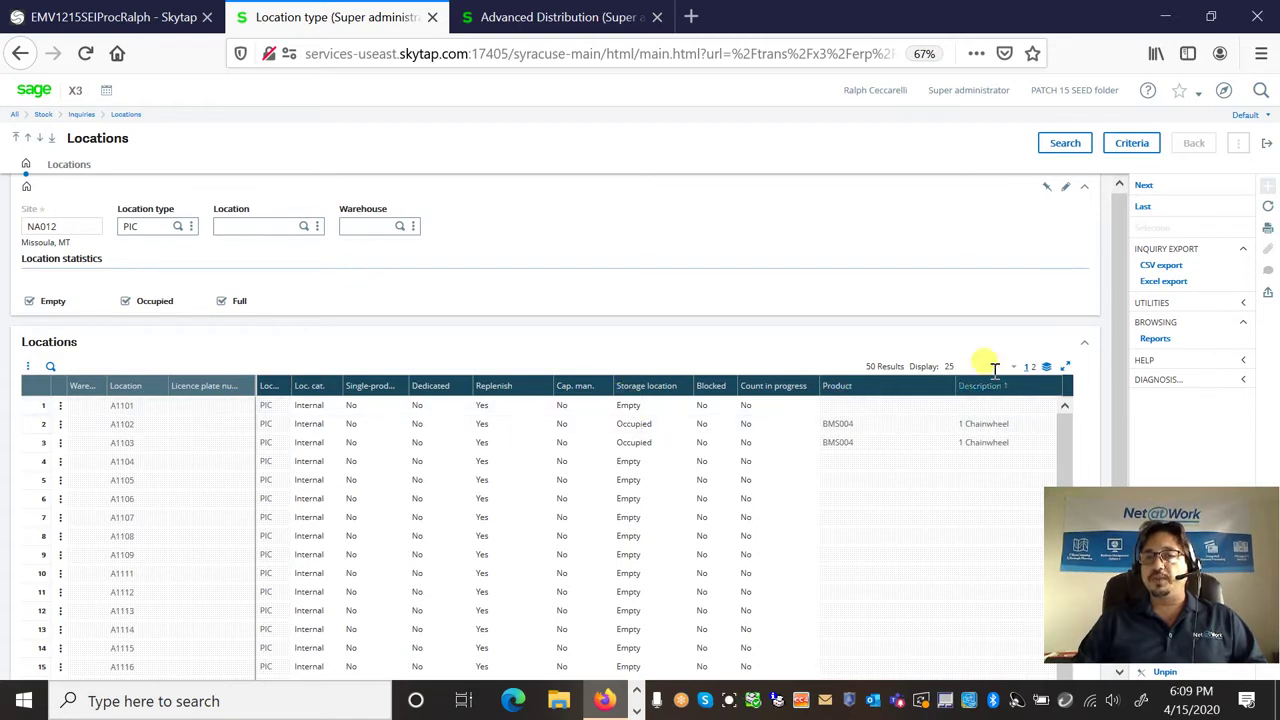
{"action": "left_click_drag", "start_coordinate": [1119, 321], "coordinate": [1034, 523]}
{"action": "left_click_drag", "start_coordinate": [488, 662], "coordinate": [974, 634]}
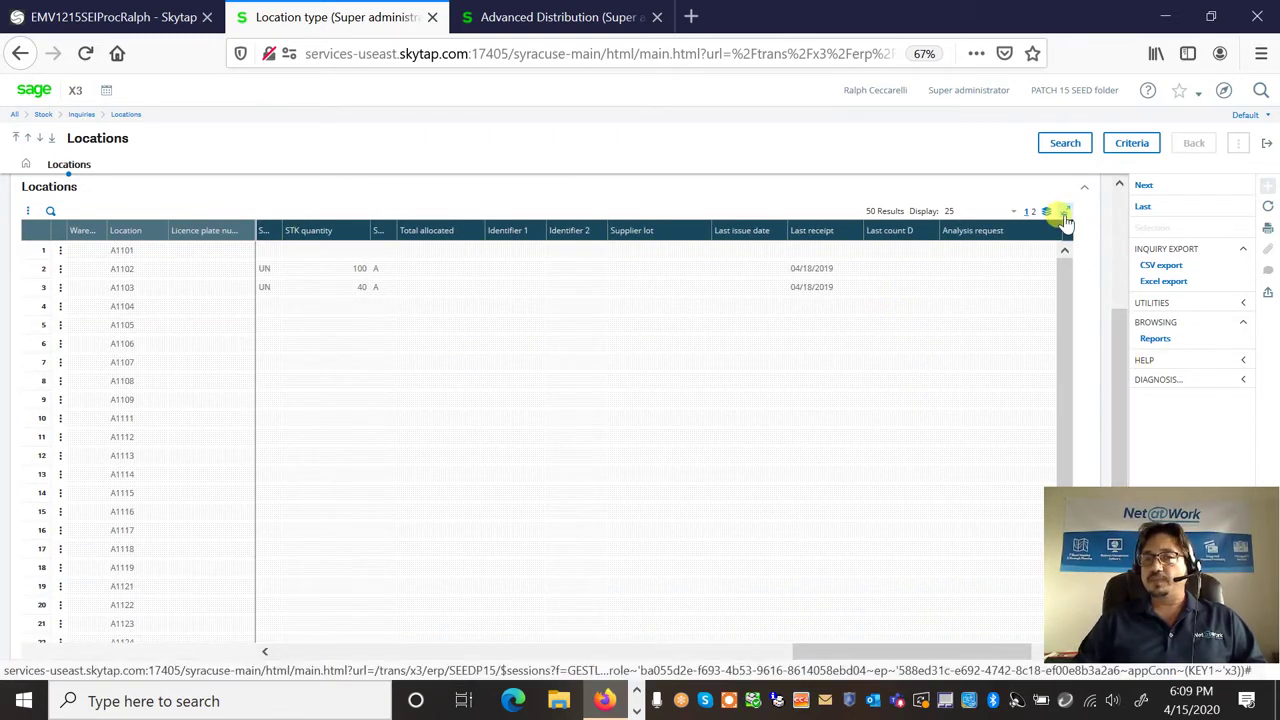
{"action": "left_click", "coordinate": [1065, 211]}
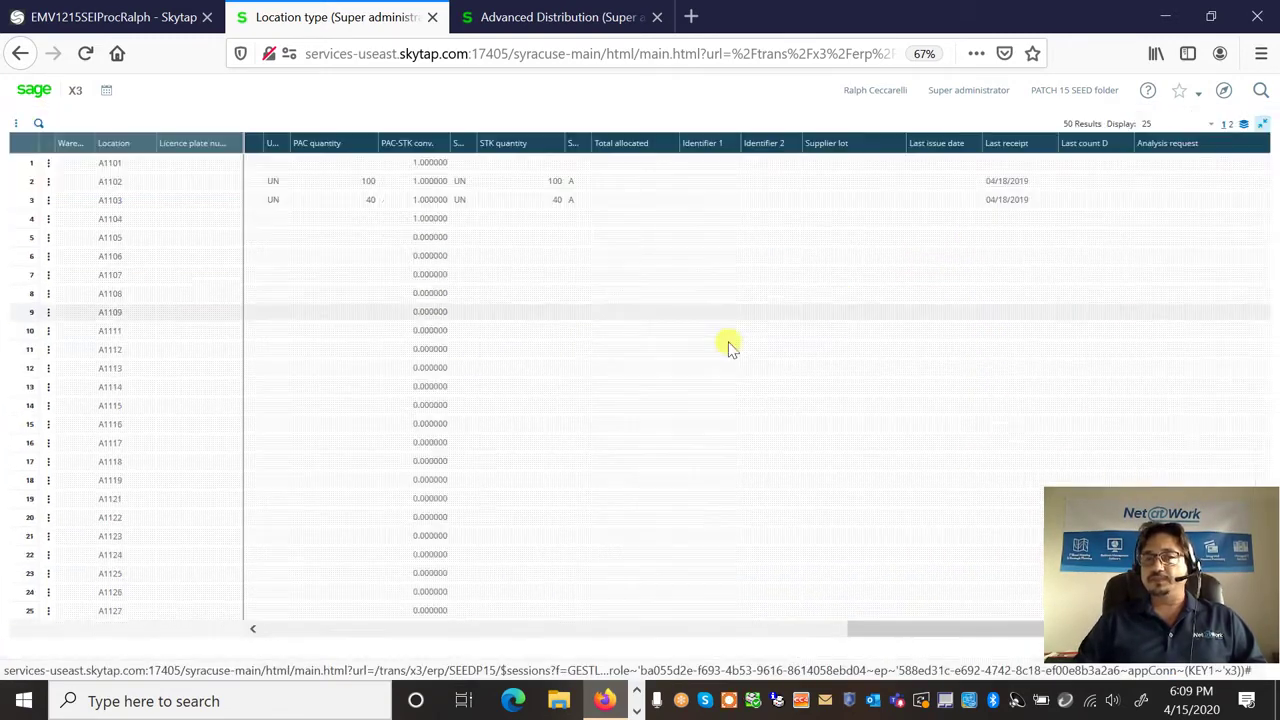
{"action": "left_click", "coordinate": [1262, 123]}
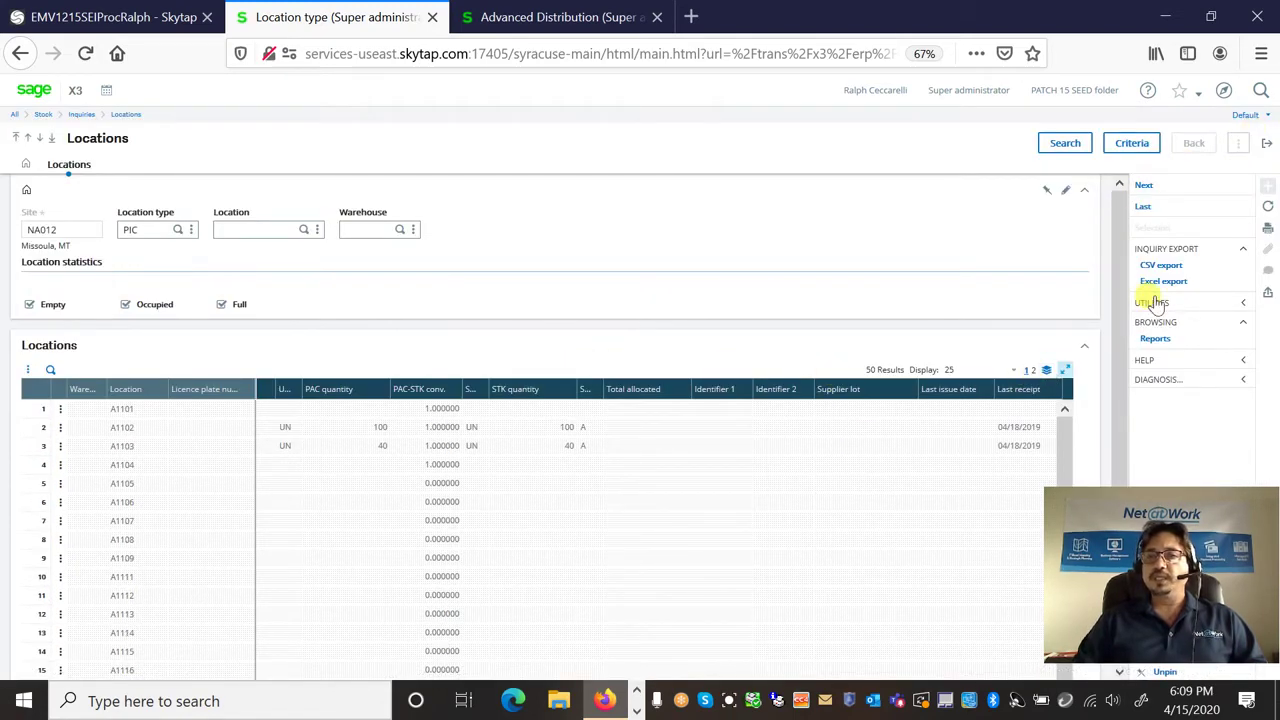
{"action": "left_click", "coordinate": [1267, 148]}
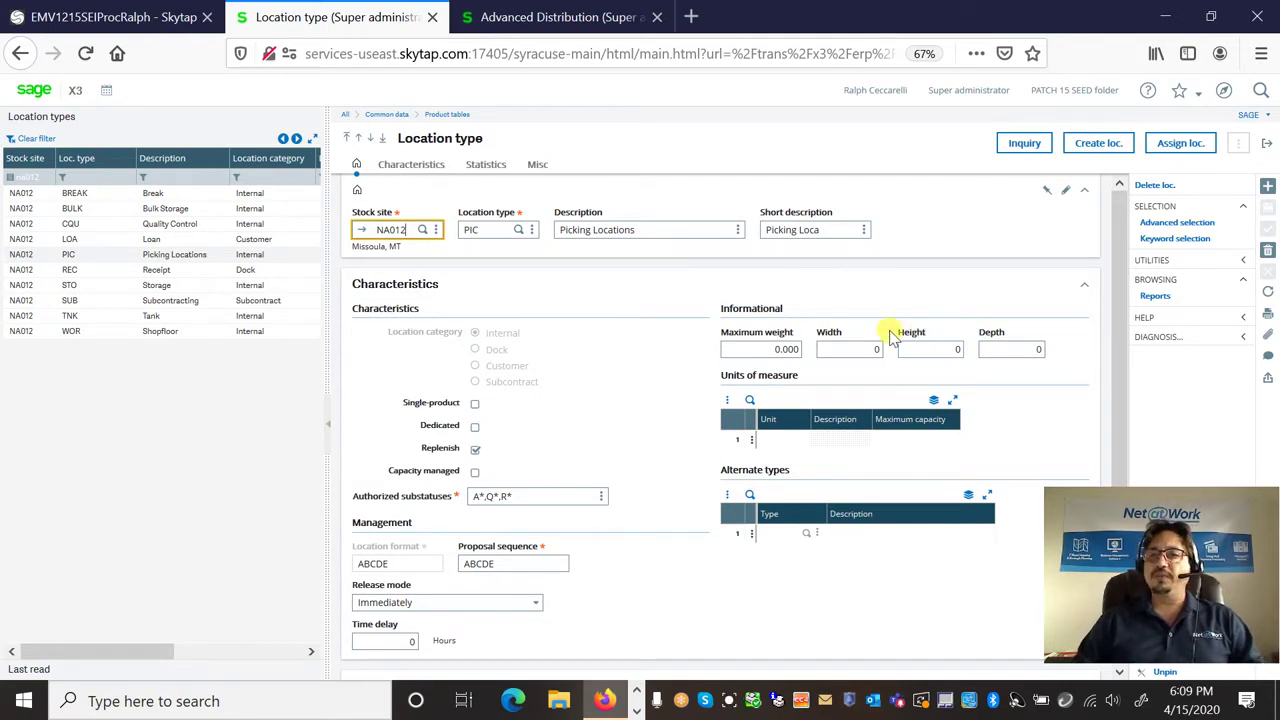
Create PIC locations B1101 through B1109 for site NA012, and return to the warehousing process map.
{"action": "left_click", "coordinate": [1082, 146]}
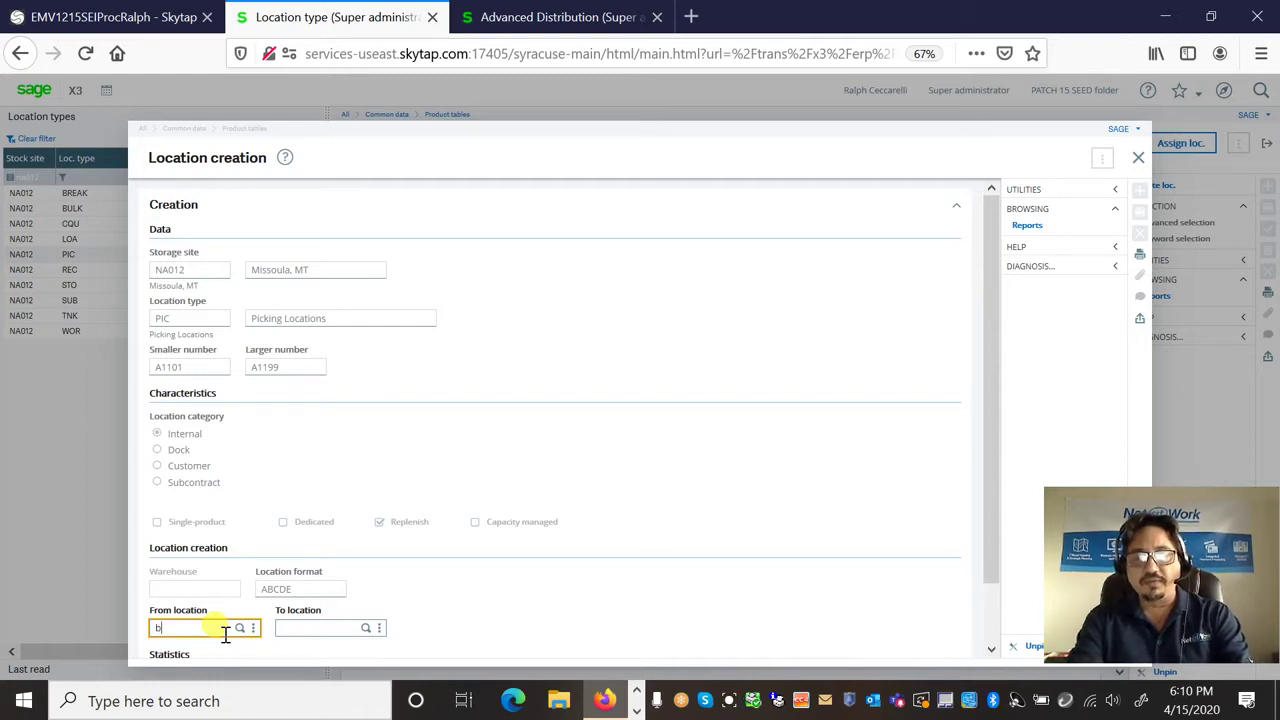
{"action": "type", "text": "b11"}
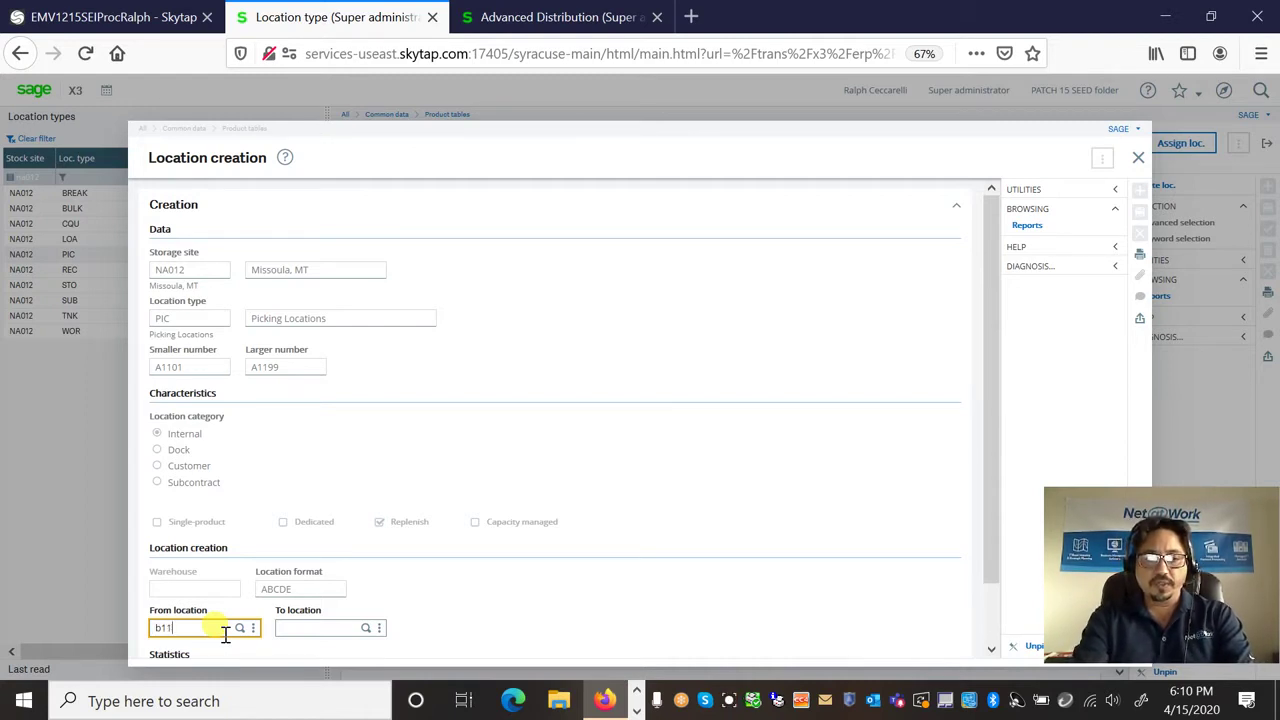
{"action": "type", "text": "01"}
{"action": "key", "text": "Tab"}
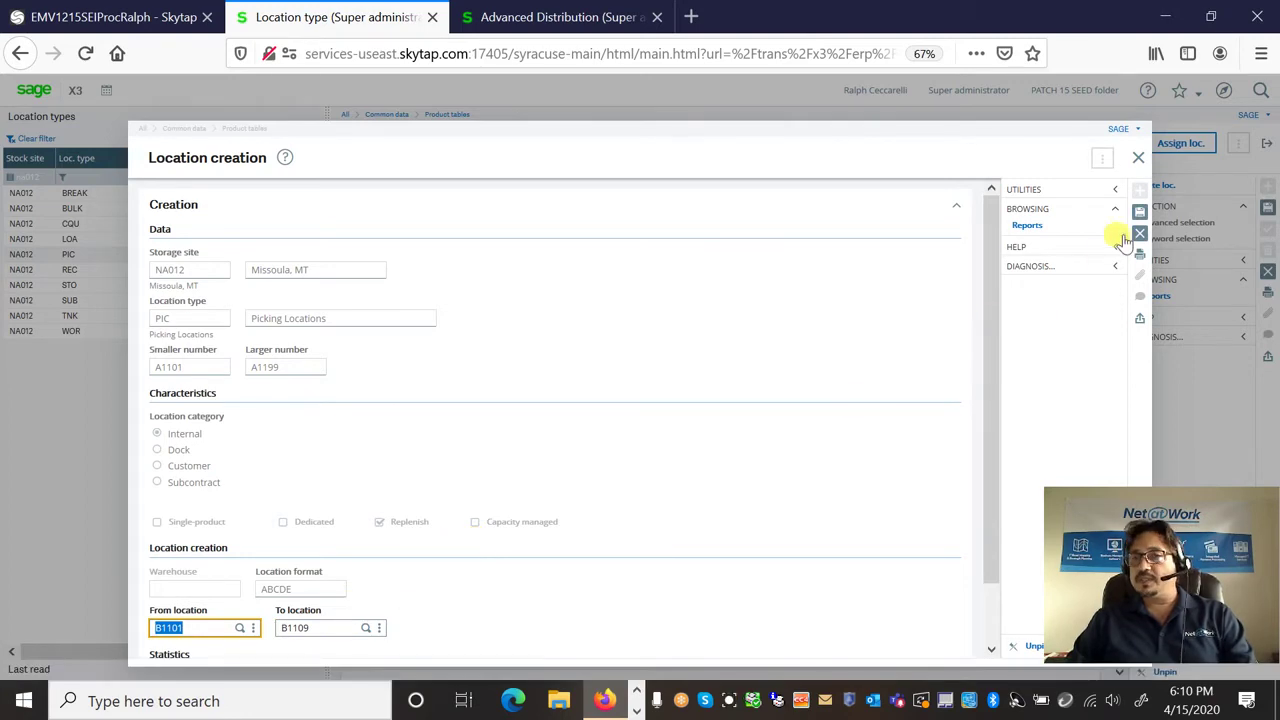
{"action": "left_click", "coordinate": [1139, 212]}
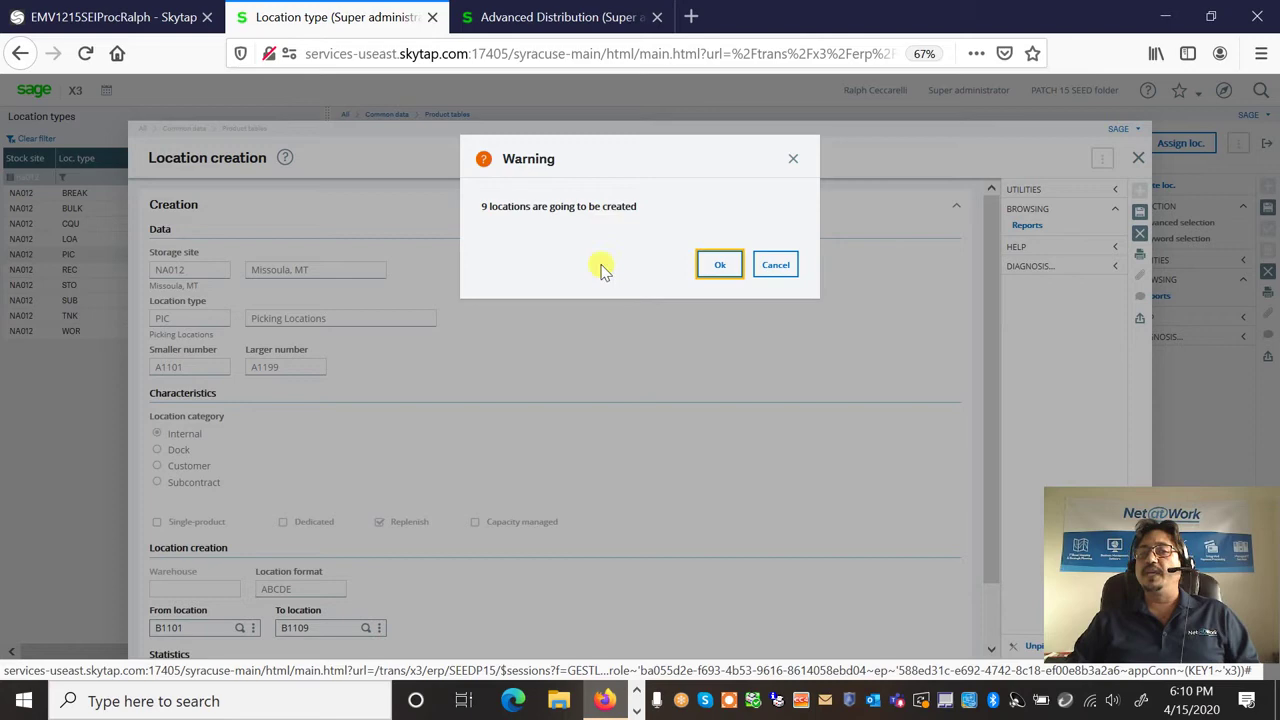
{"action": "left_click", "coordinate": [722, 268]}
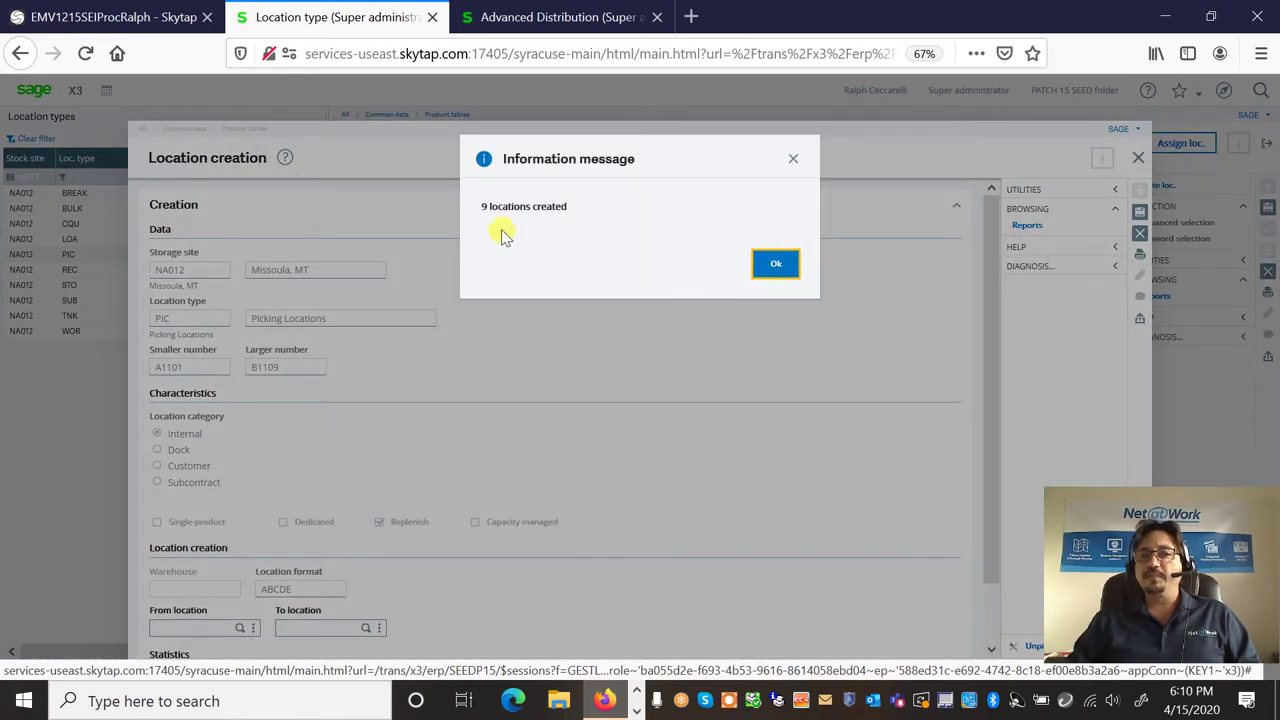
{"action": "left_click", "coordinate": [776, 266]}
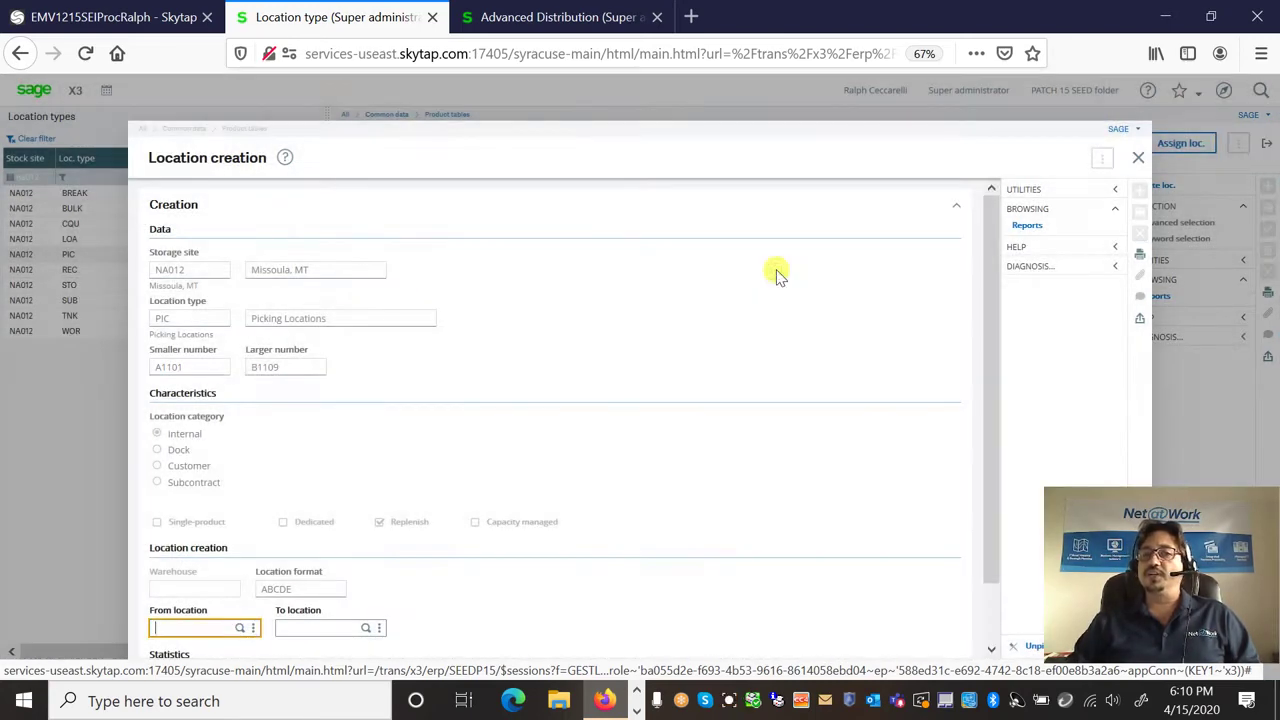
{"action": "left_click", "coordinate": [1138, 162]}
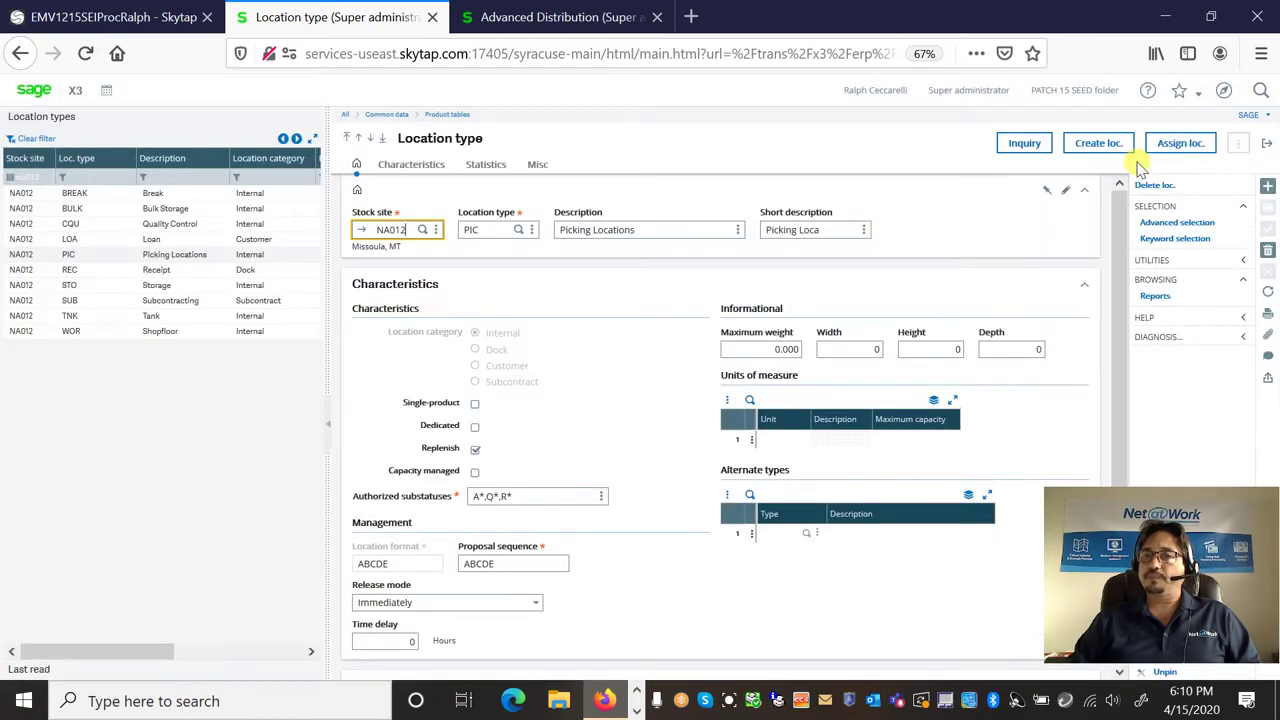
{"action": "left_click", "coordinate": [1267, 147]}
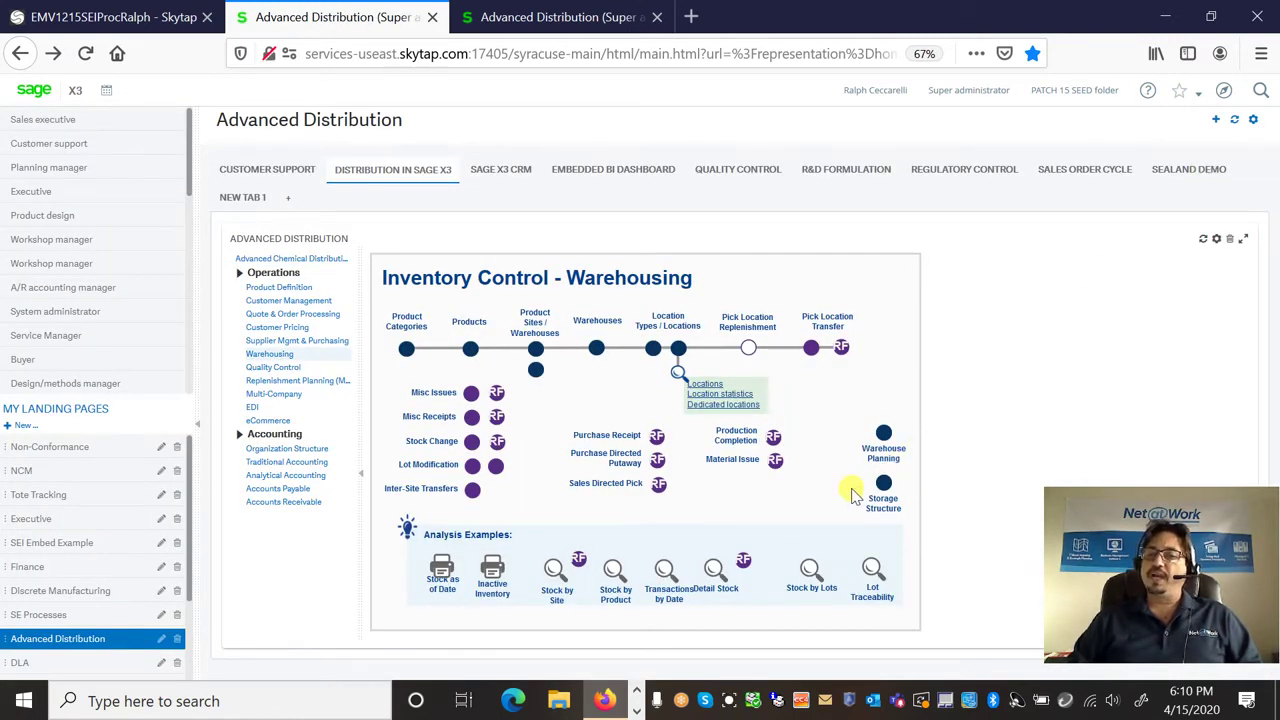
Run the detailed stock inquiry for product BMS004 at site NA012, check its locations and quantities, and exit the inquiry.
{"action": "left_click", "coordinate": [712, 573]}
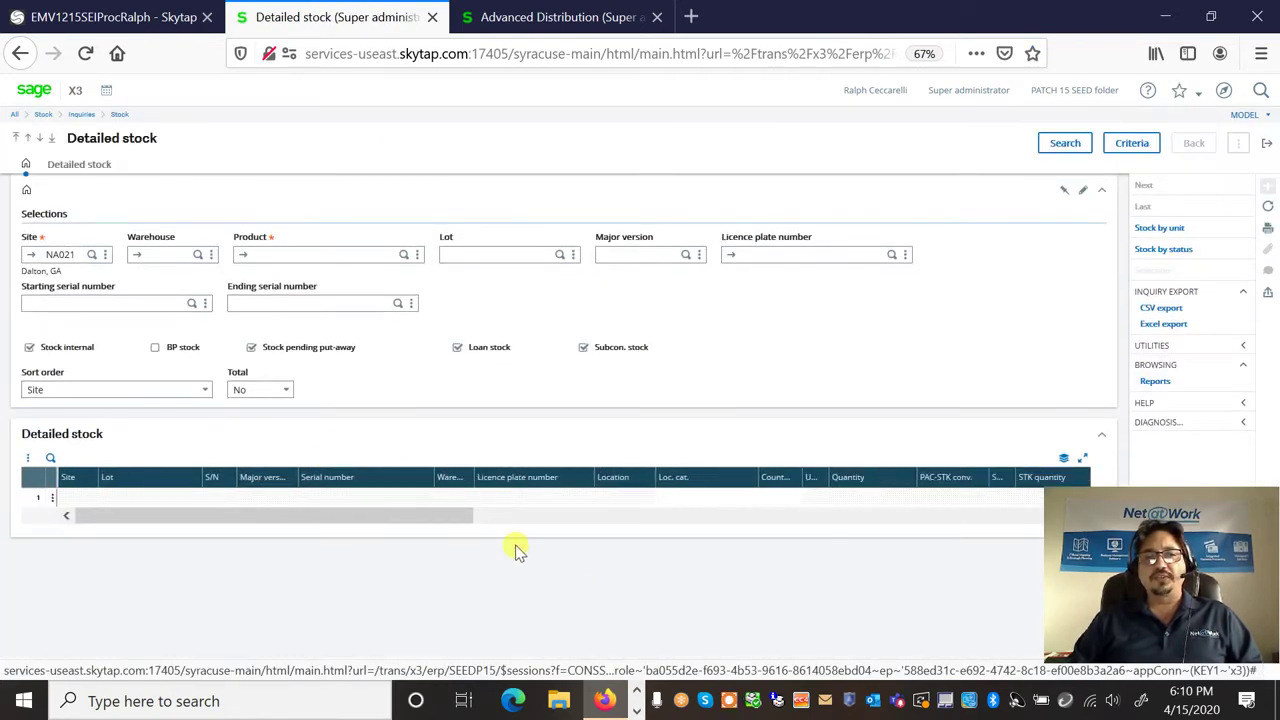
{"action": "left_click", "coordinate": [80, 252]}
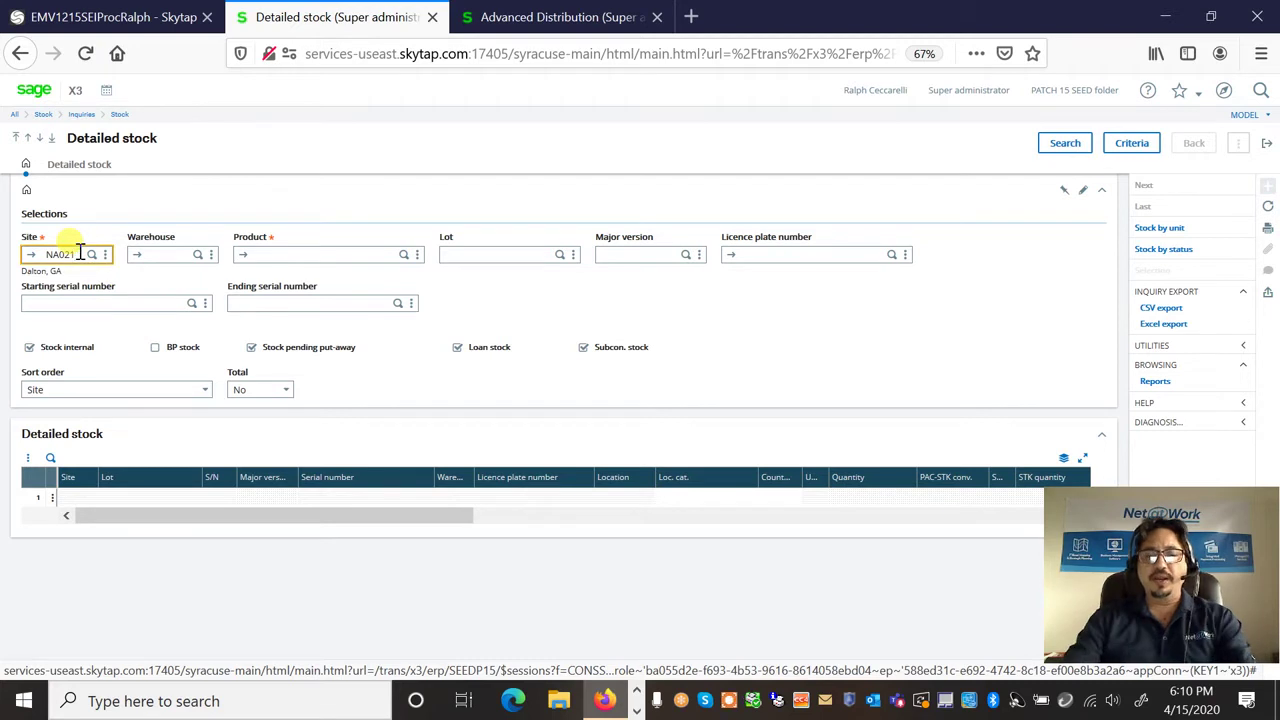
{"action": "key", "text": "Tab"}
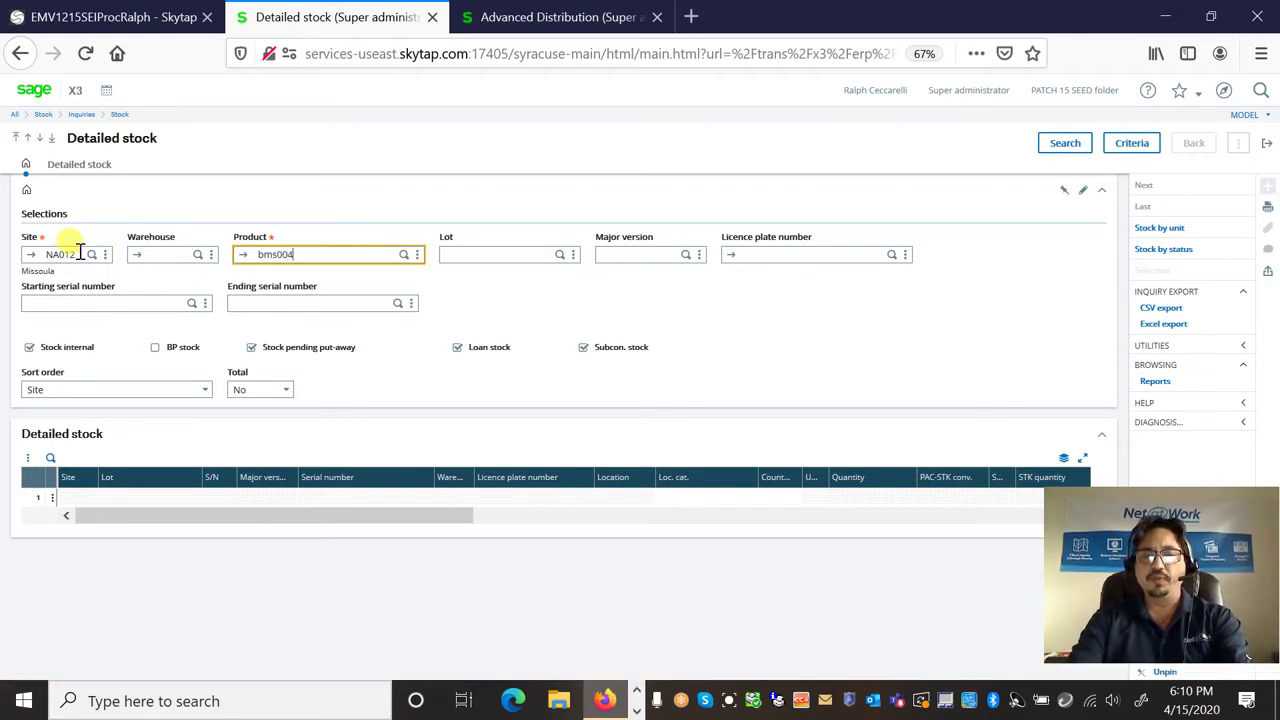
{"action": "key", "text": "Tab"}
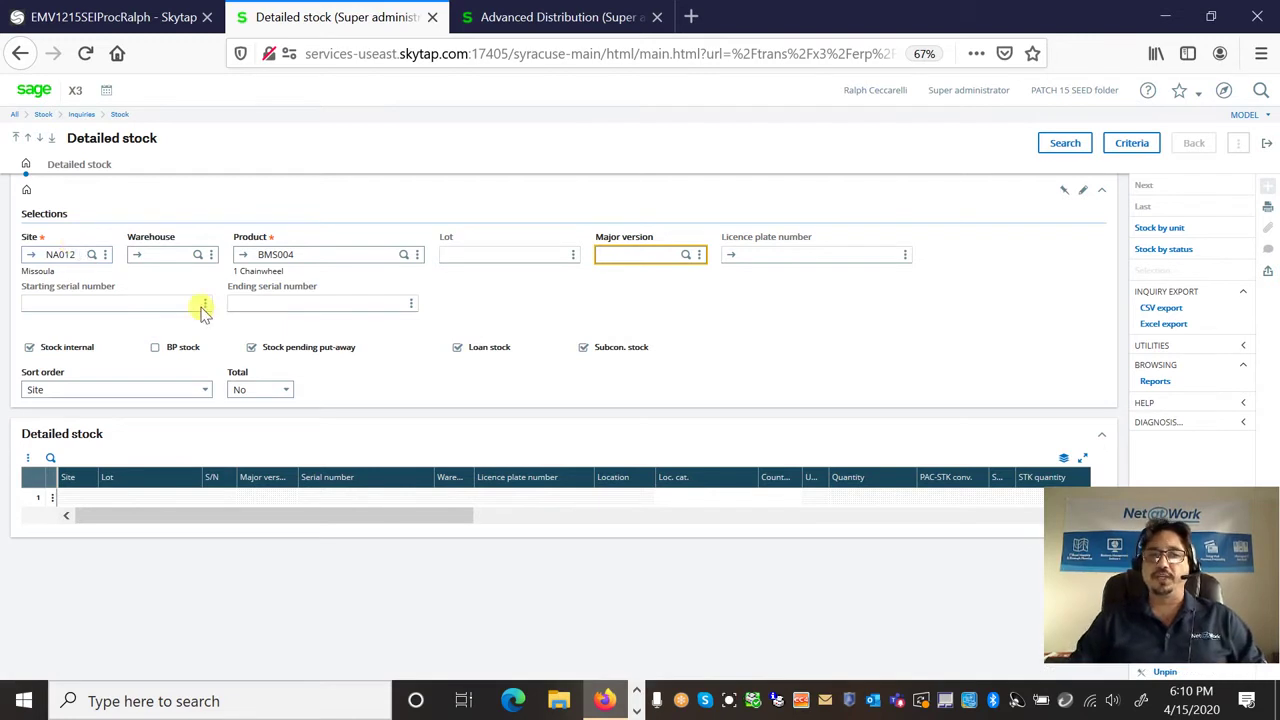
{"action": "left_click", "coordinate": [1066, 145]}
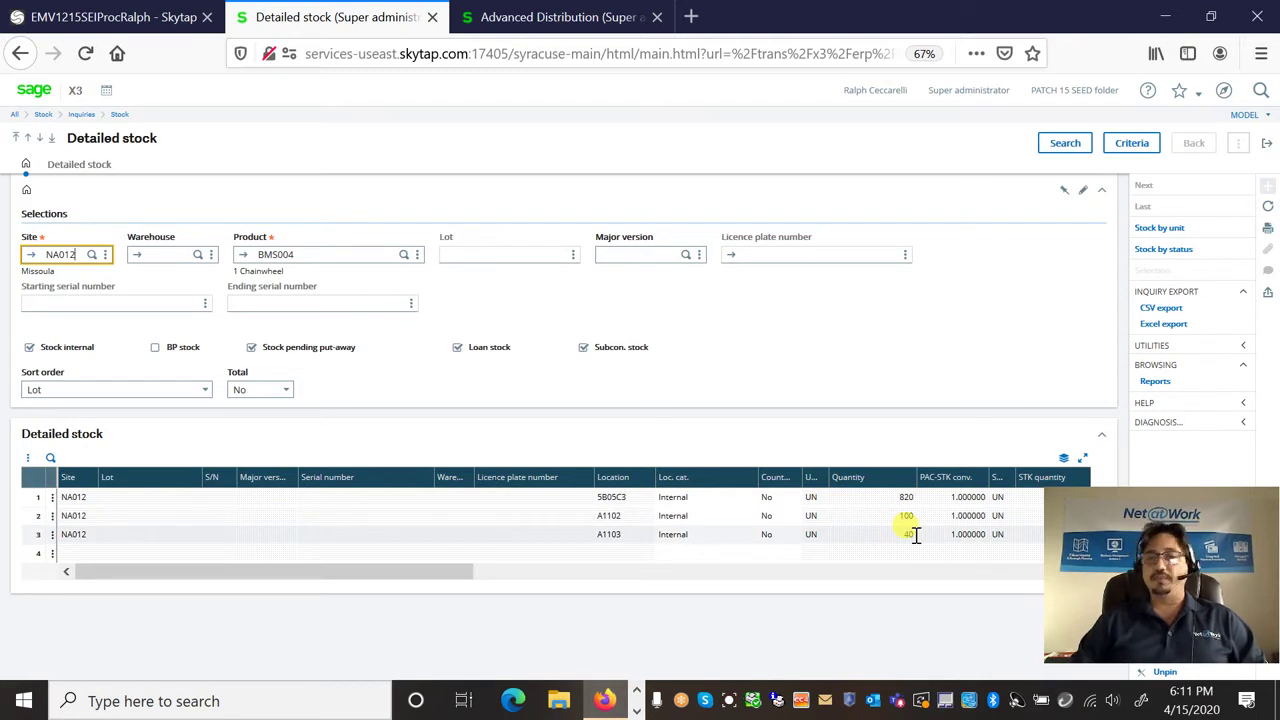
{"action": "left_click", "coordinate": [1266, 146]}
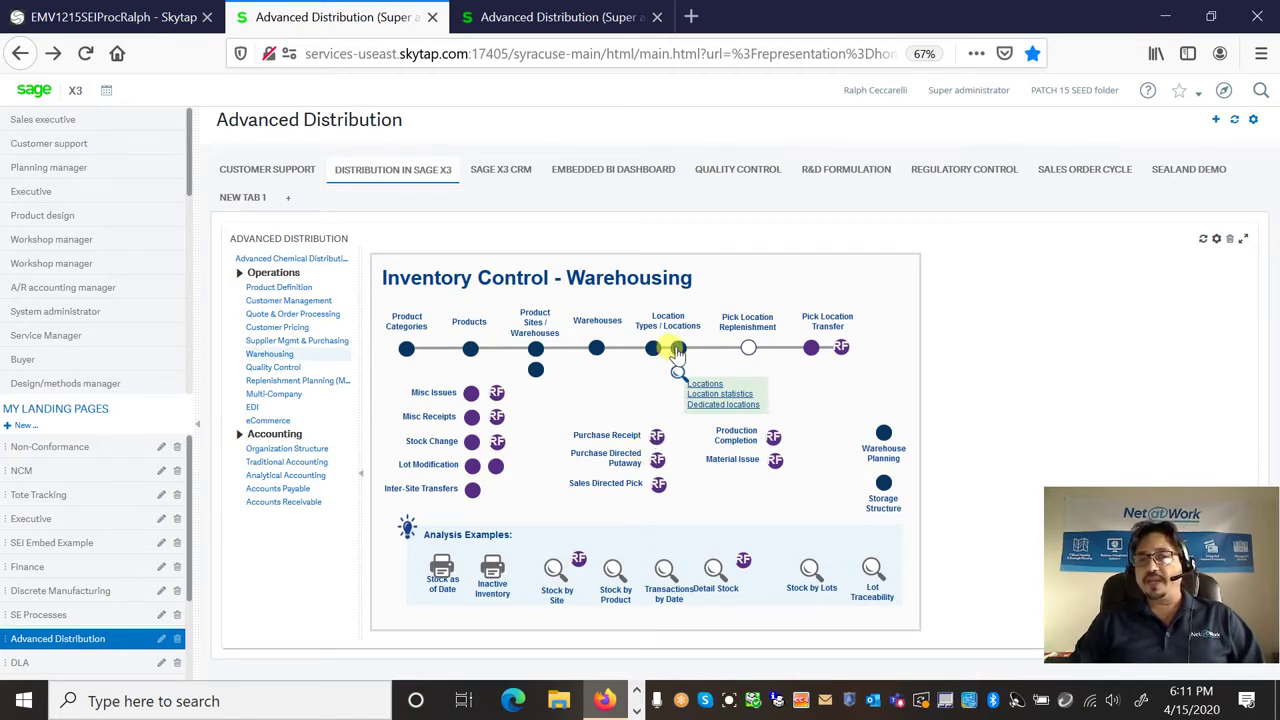
Open the location records from the warehousing process map and filter the list to stock site NA012.
{"action": "left_click", "coordinate": [716, 384]}
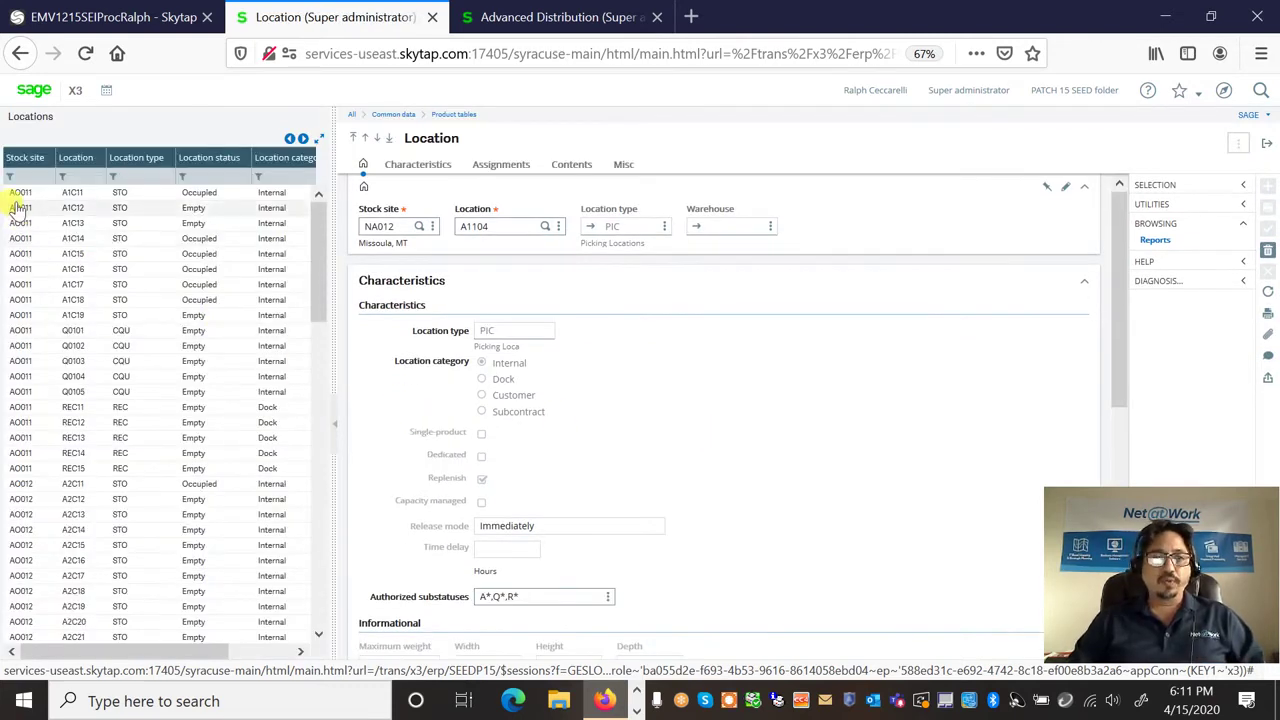
{"action": "left_click", "coordinate": [20, 178]}
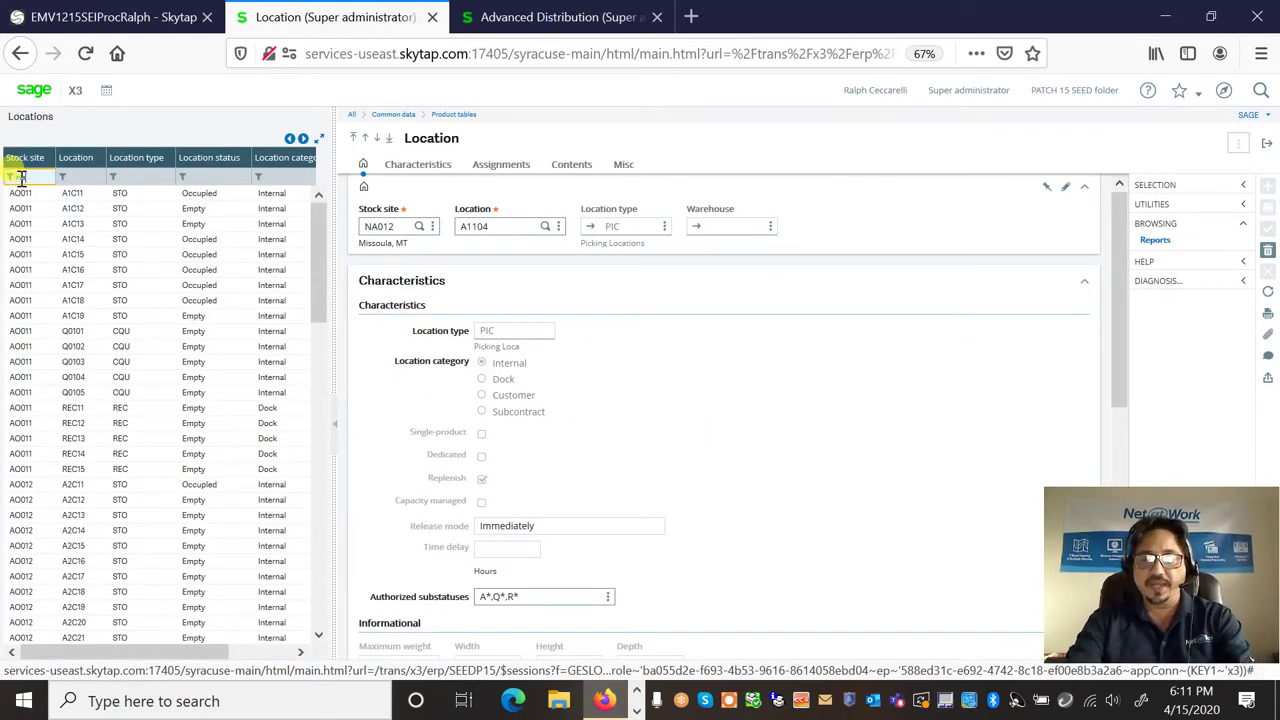
{"action": "type", "text": "NA012"}
{"action": "key", "text": "Tab"}
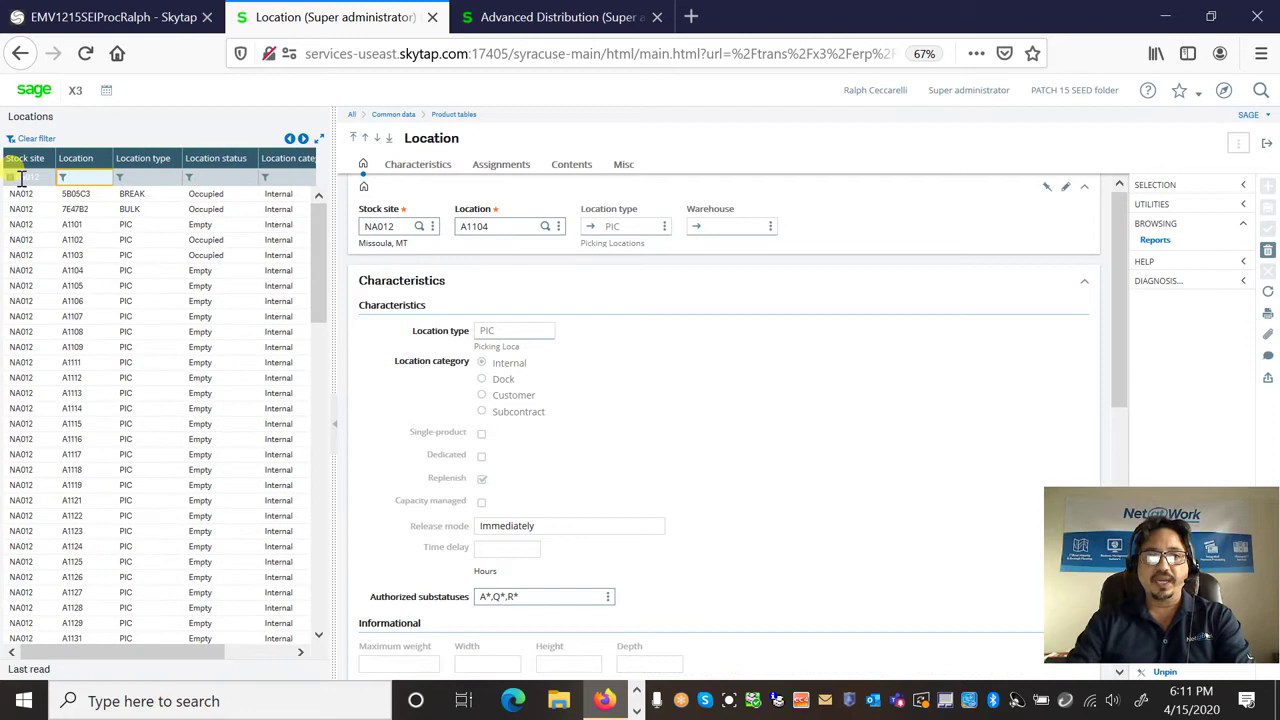
Filter the location list to codes starting with B1 and open the record for location B1102.
{"action": "type", "text": "b1"}
{"action": "key", "text": "Return"}
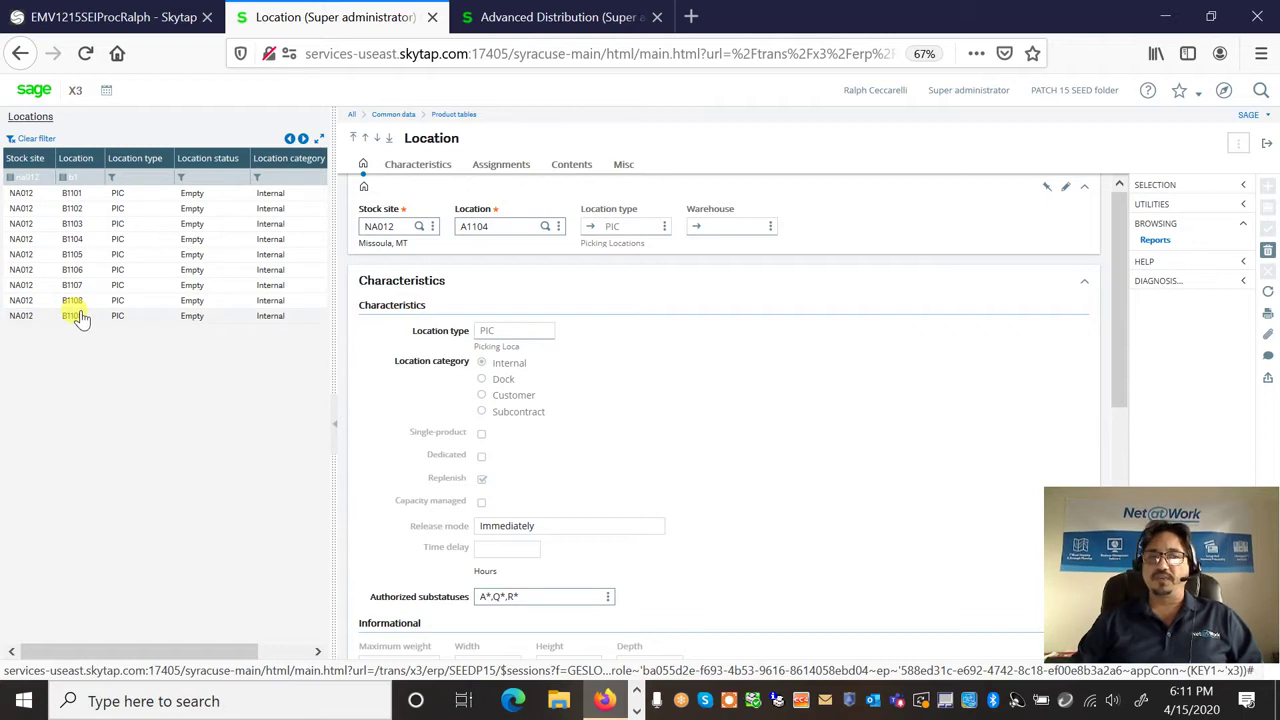
{"action": "left_click", "coordinate": [72, 210]}
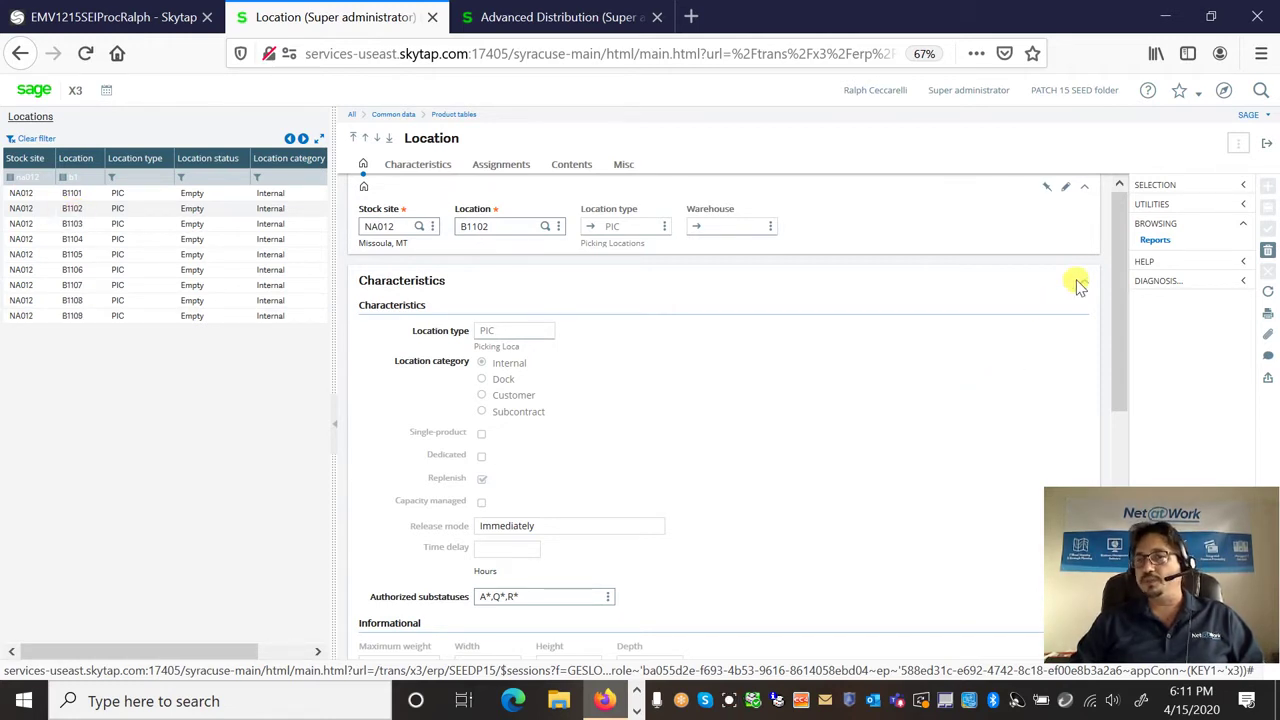
Assign product BMS004 to location B1102 with reorder threshold 20 and maximum quantity 50, save the record, and return to the process map.
{"action": "left_click_drag", "start_coordinate": [1122, 255], "coordinate": [1140, 509]}
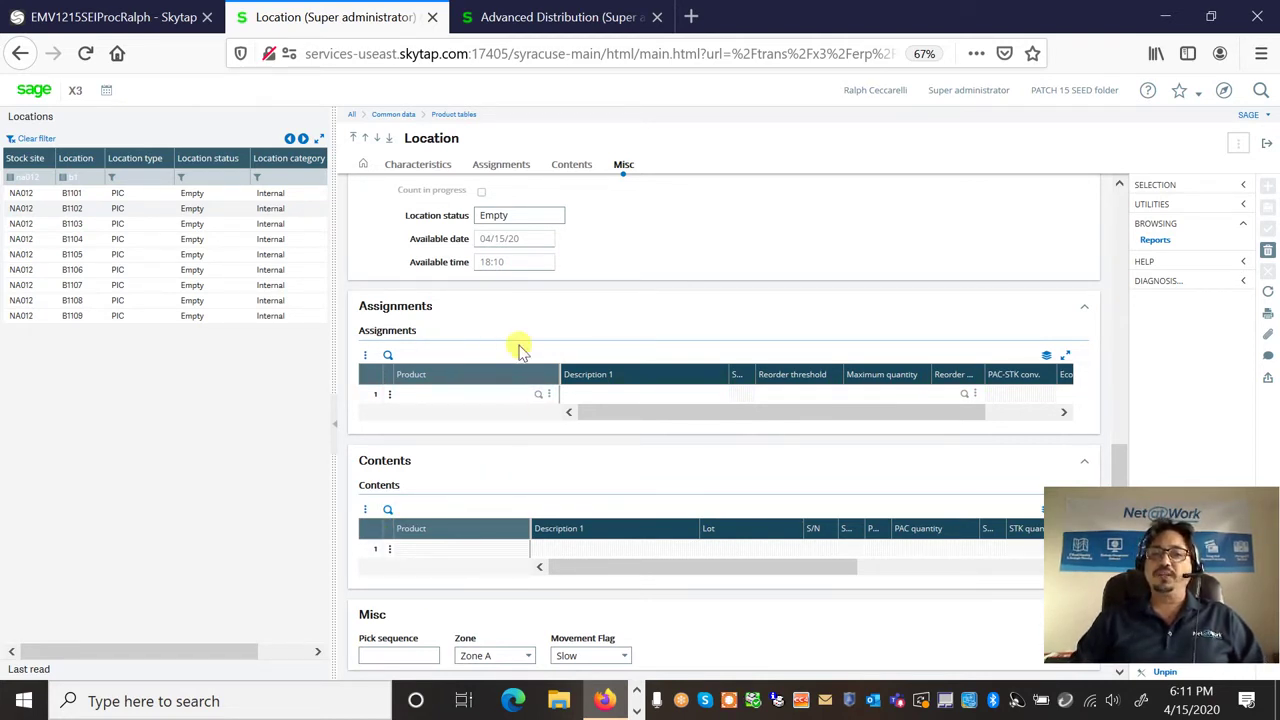
{"action": "left_click", "coordinate": [421, 397]}
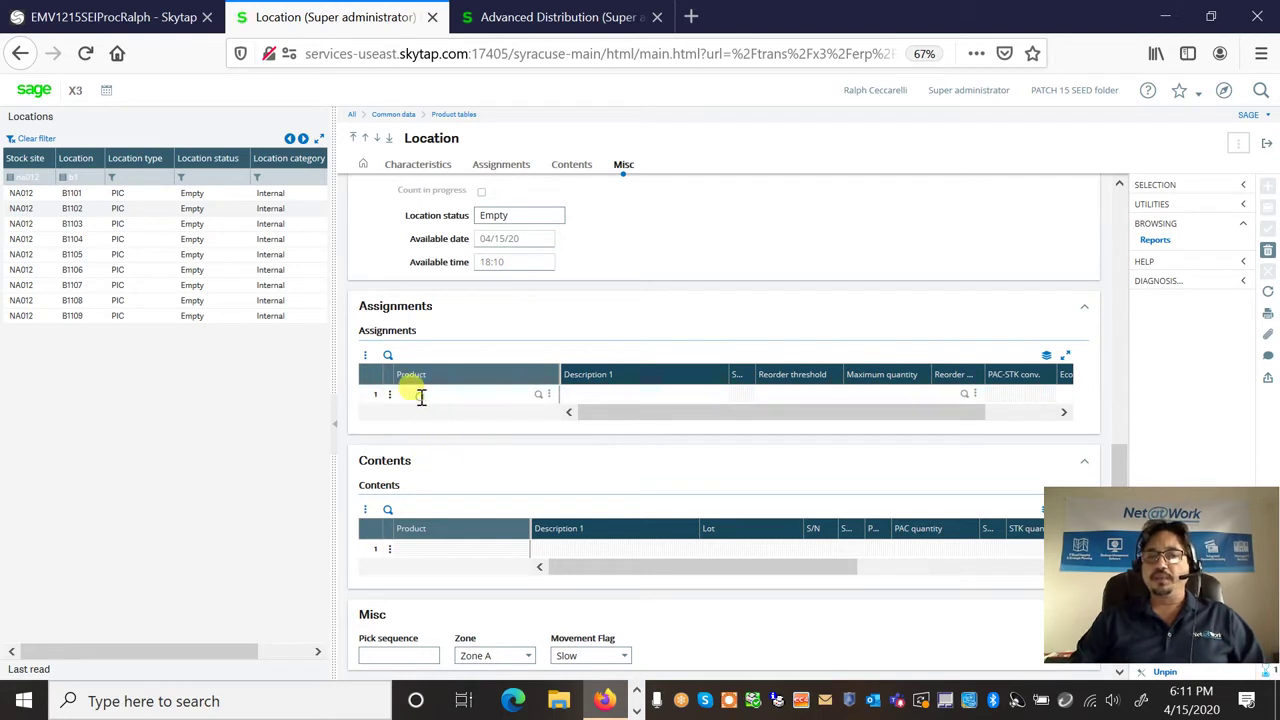
{"action": "left_click", "coordinate": [421, 397]}
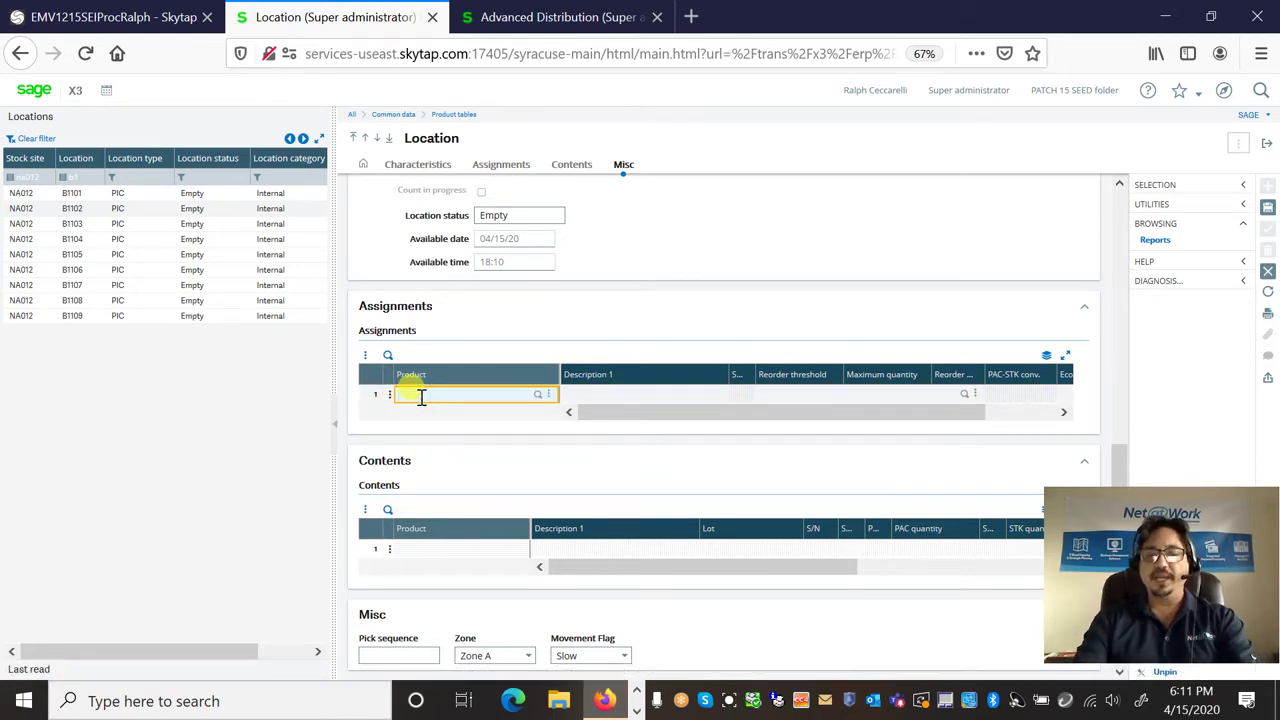
{"action": "type", "text": "bms004"}
{"action": "key", "text": "Tab"}
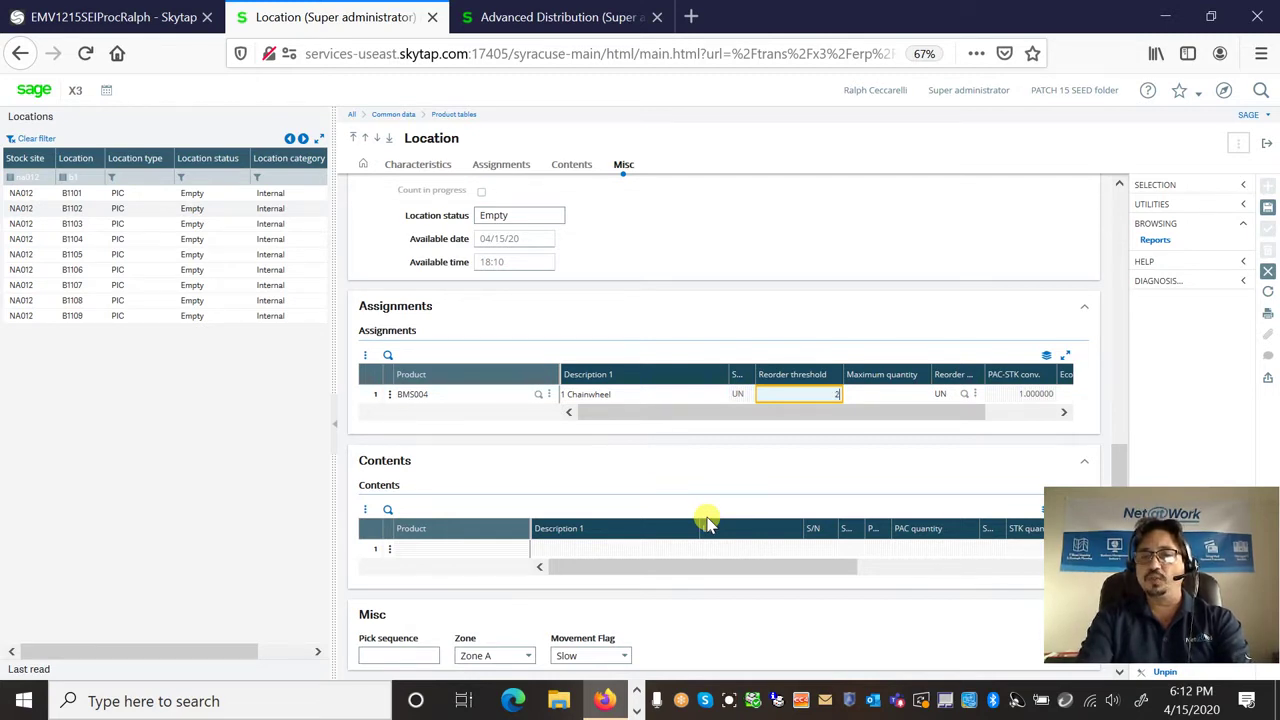
{"action": "key", "text": "Tab"}
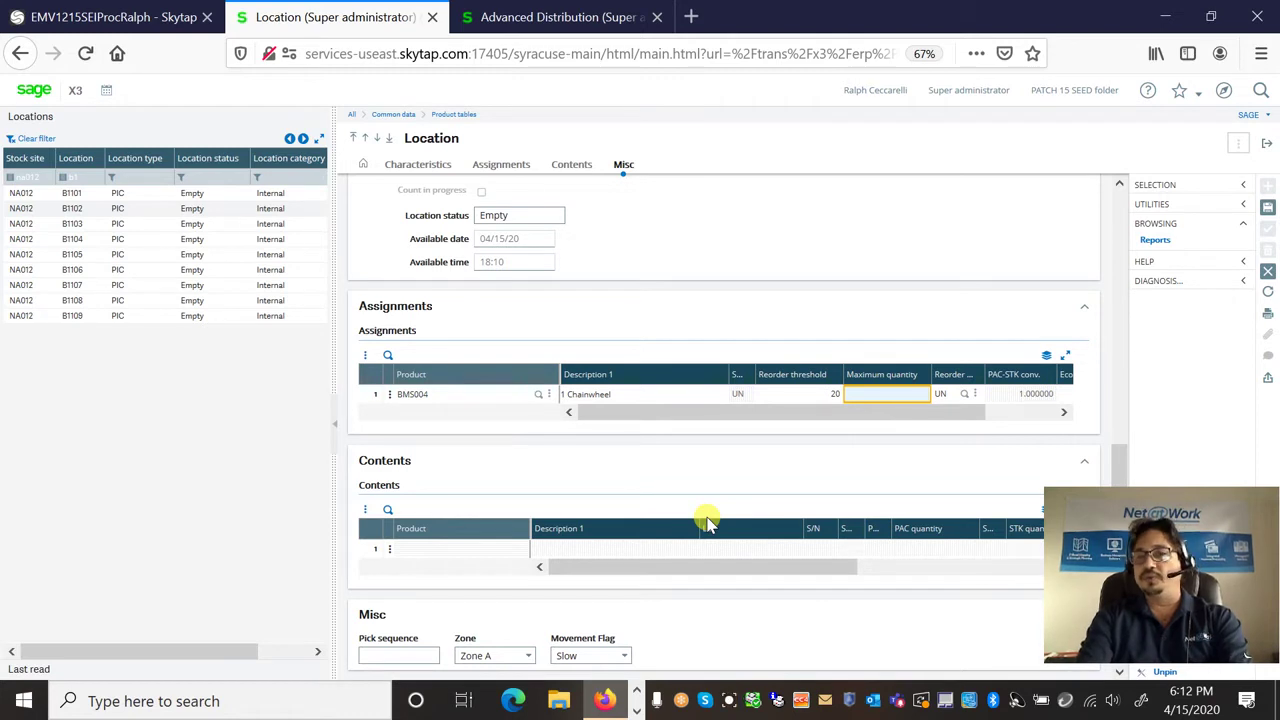
{"action": "key", "text": "Tab"}
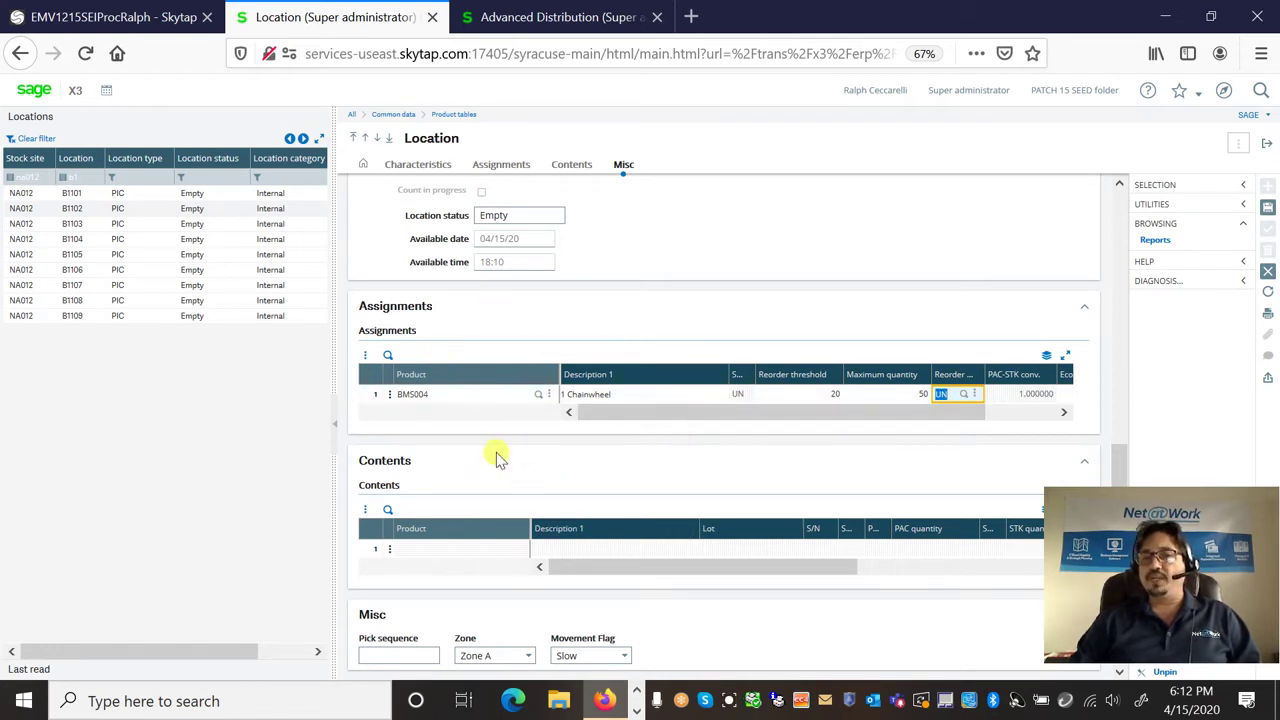
{"action": "left_click", "coordinate": [1267, 207]}
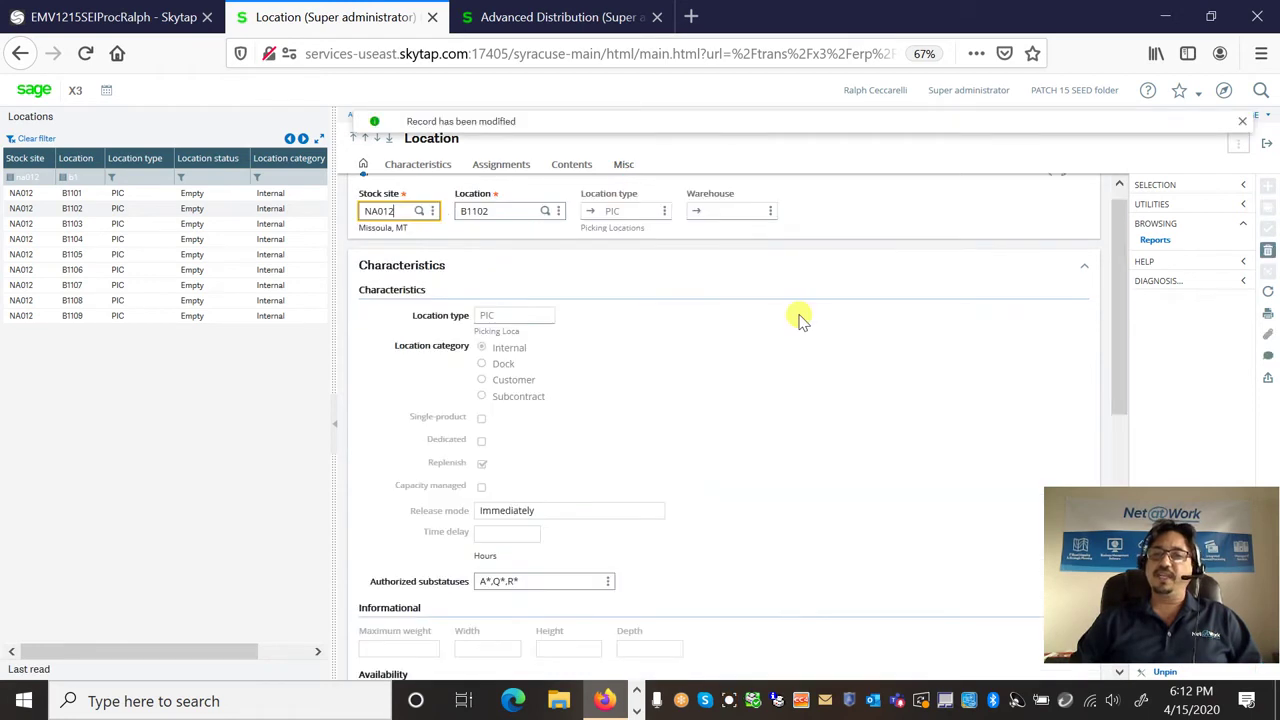
{"action": "left_click", "coordinate": [1267, 148]}
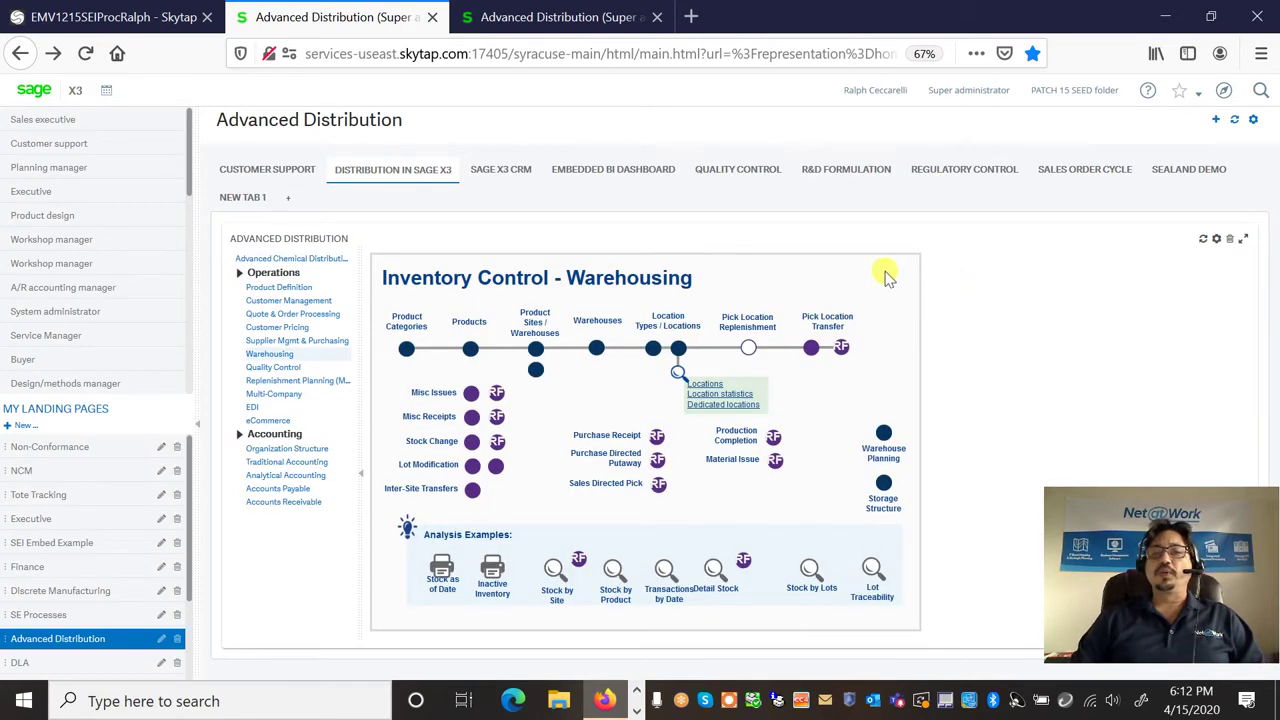
Open pick location replenishment for site NA012 and set both ends of the location type range to PIC.
{"action": "left_click", "coordinate": [749, 352]}
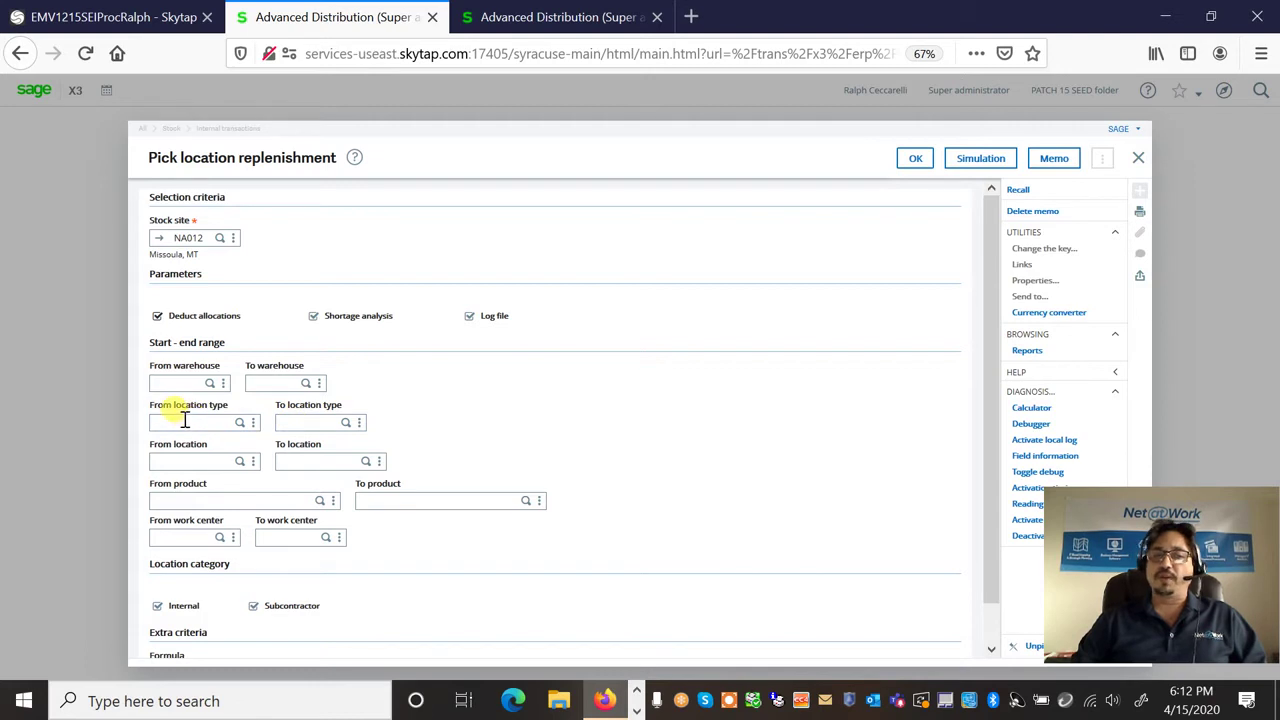
{"action": "left_click", "coordinate": [222, 422]}
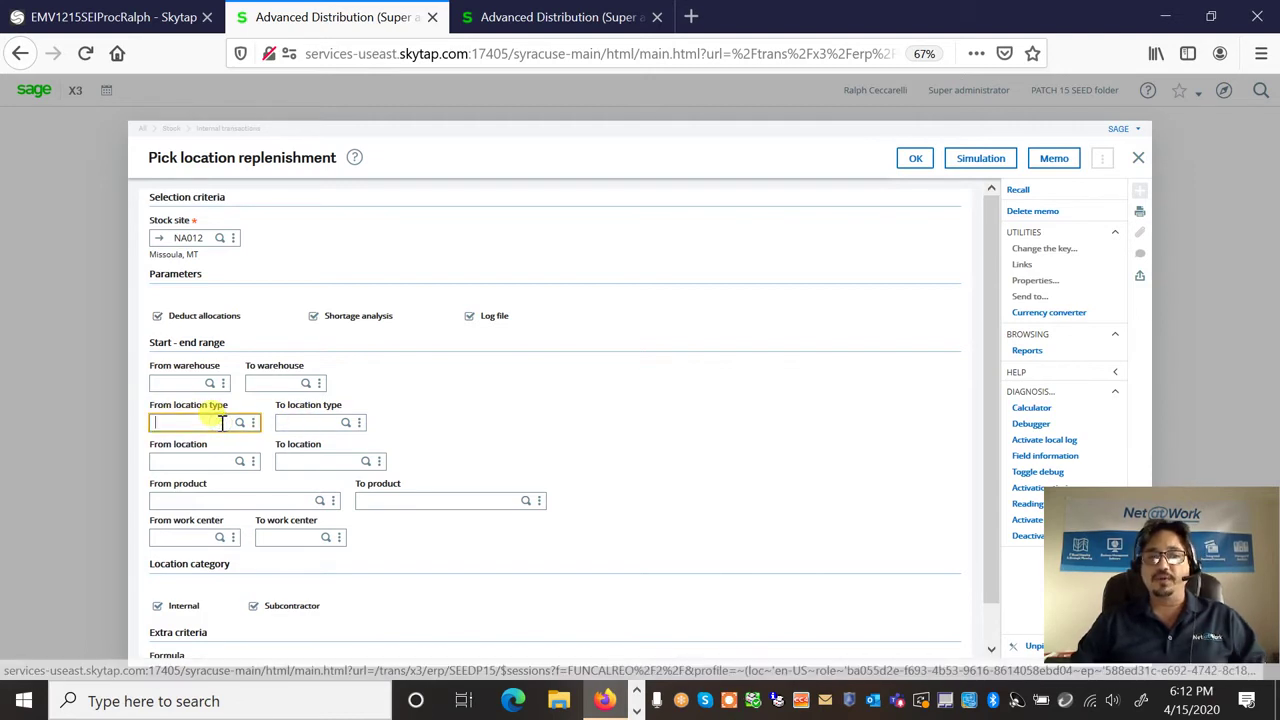
{"action": "type", "text": "pic"}
{"action": "key", "text": "Tab"}
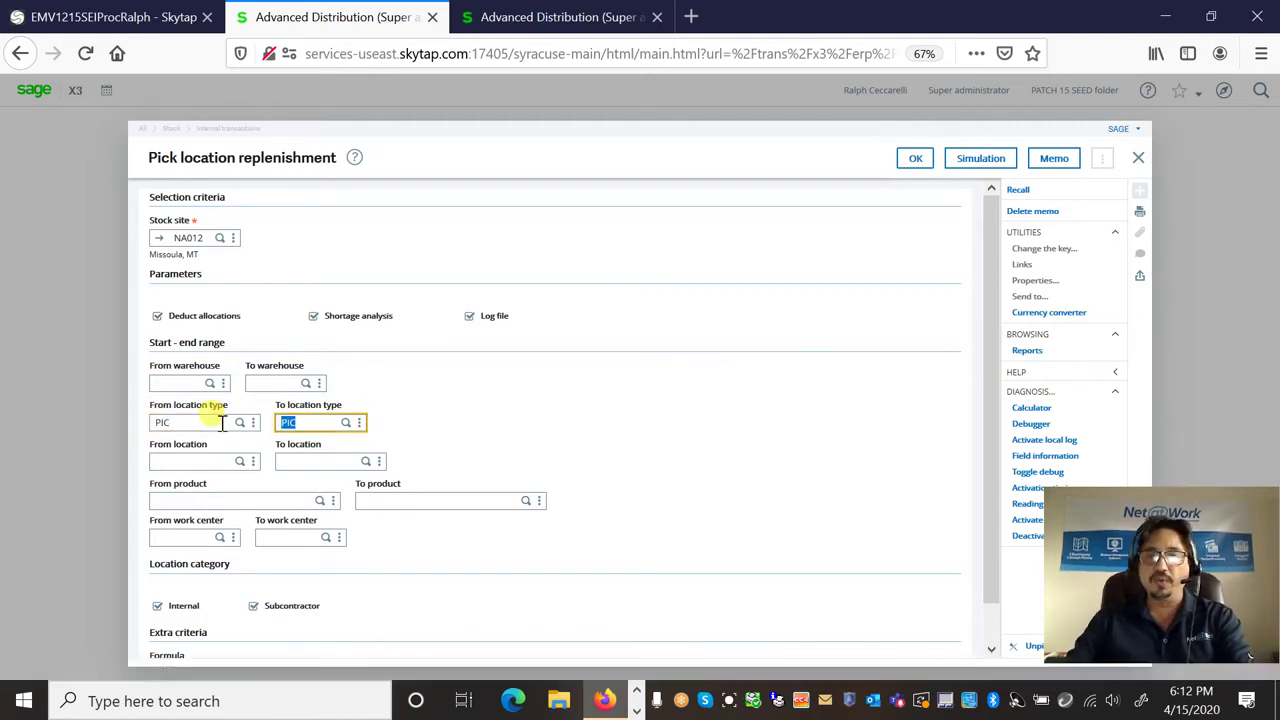
{"action": "key", "text": "Tab"}
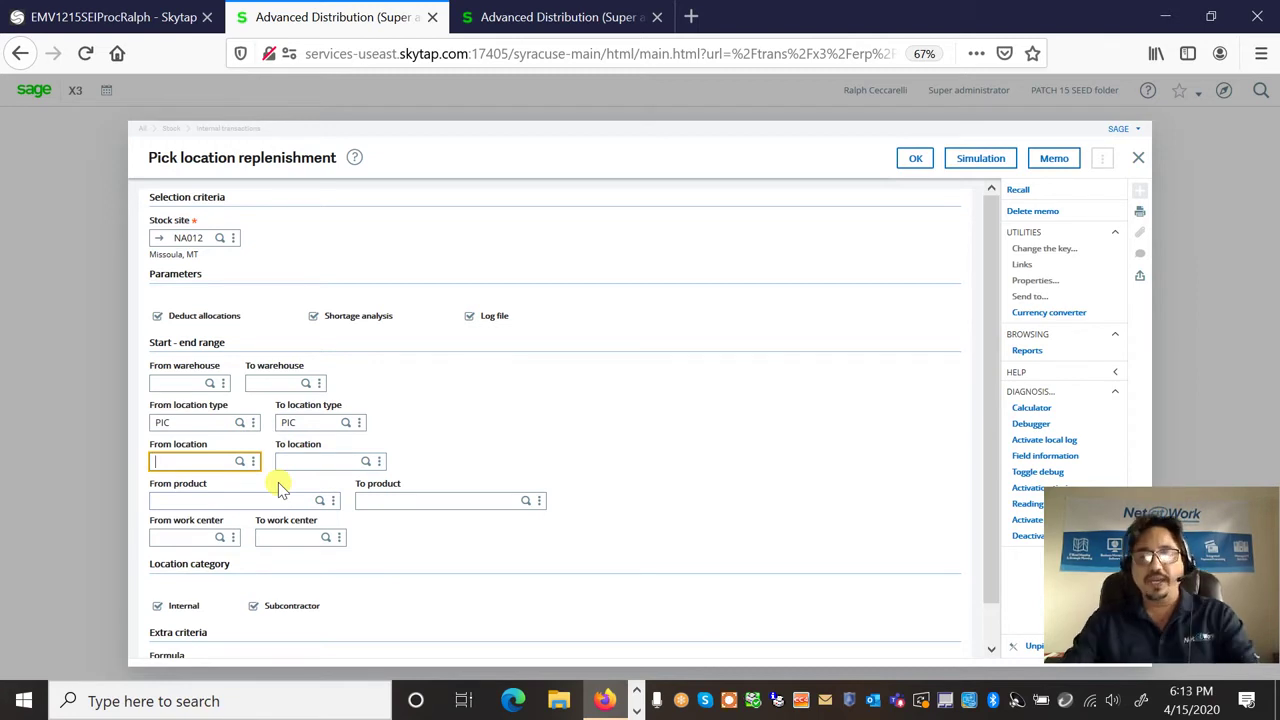
Set the location range from B1101 to B1109, run the pick location replenishment, and exit its log.
{"action": "type", "text": "b1101"}
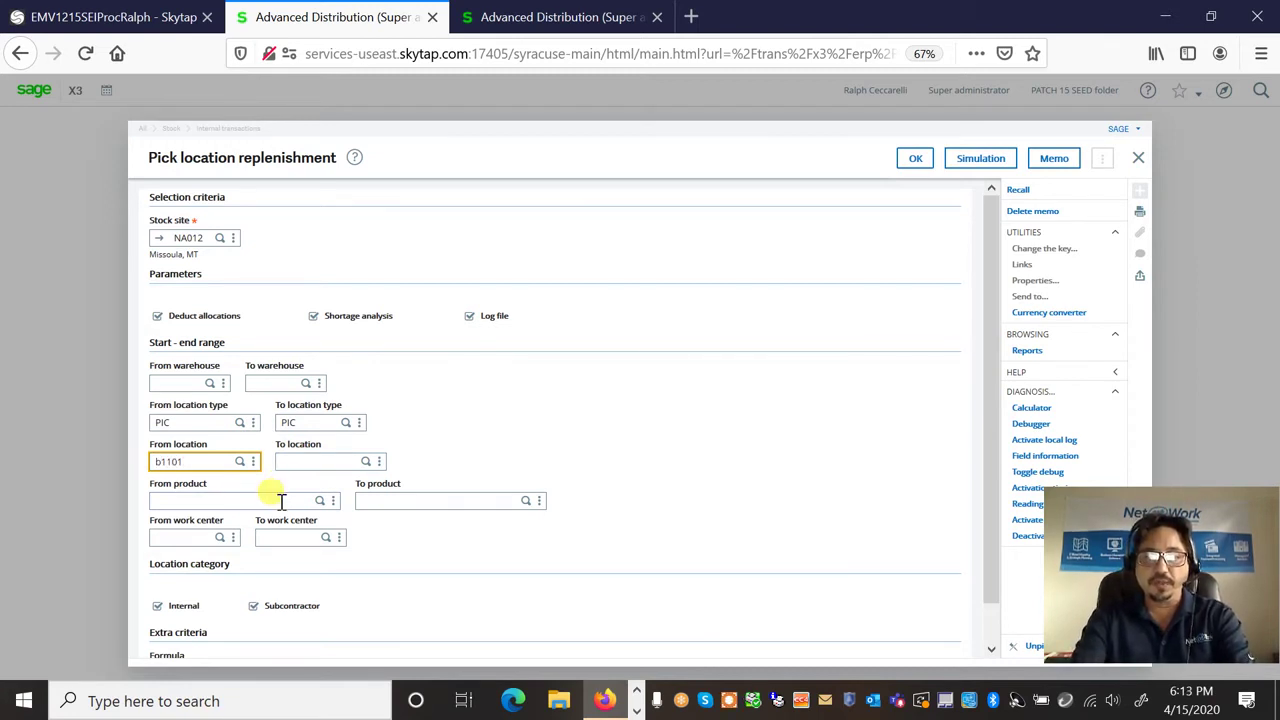
{"action": "key", "text": "Tab"}
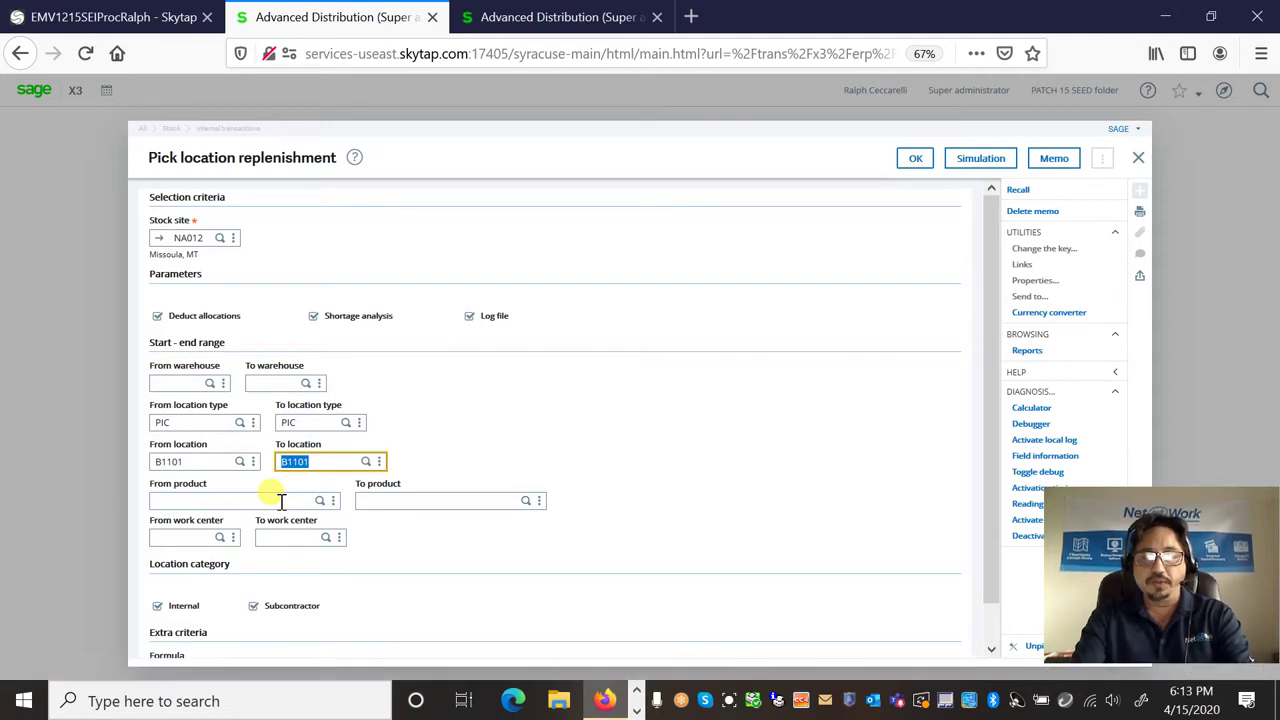
{"action": "type", "text": "b"}
{"action": "left_click", "coordinate": [281, 500]}
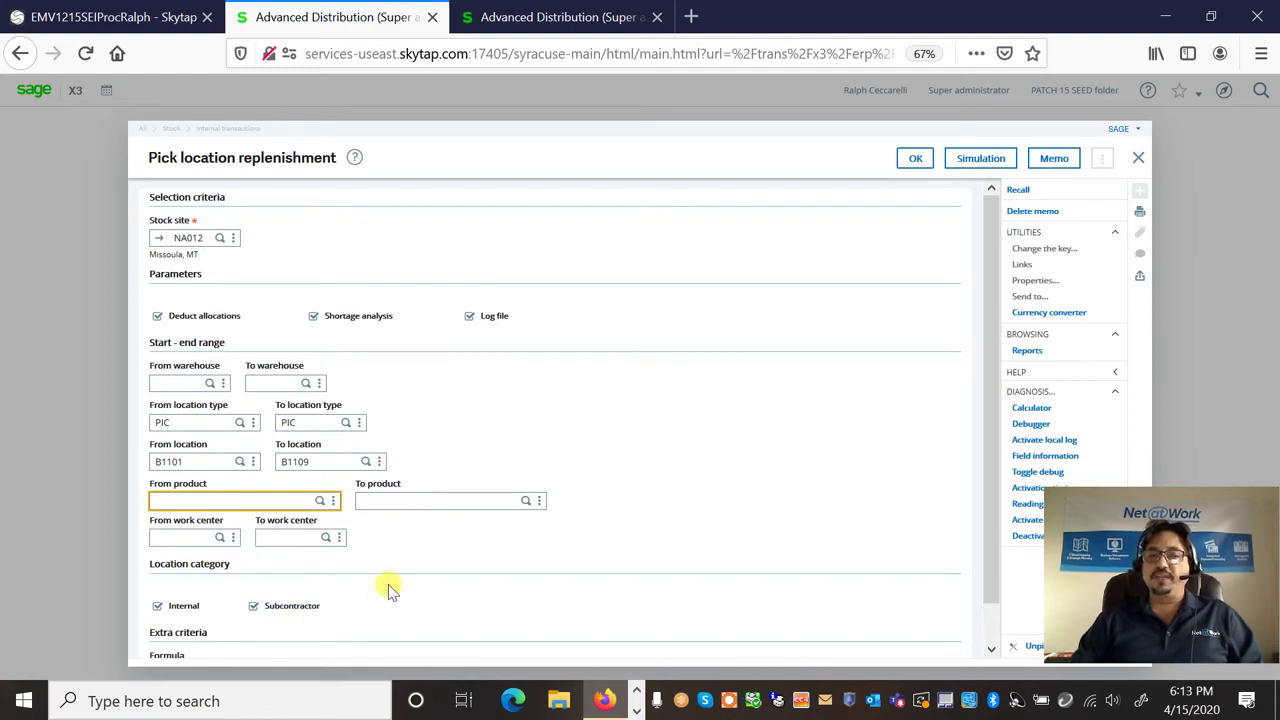
{"action": "left_click", "coordinate": [915, 159]}
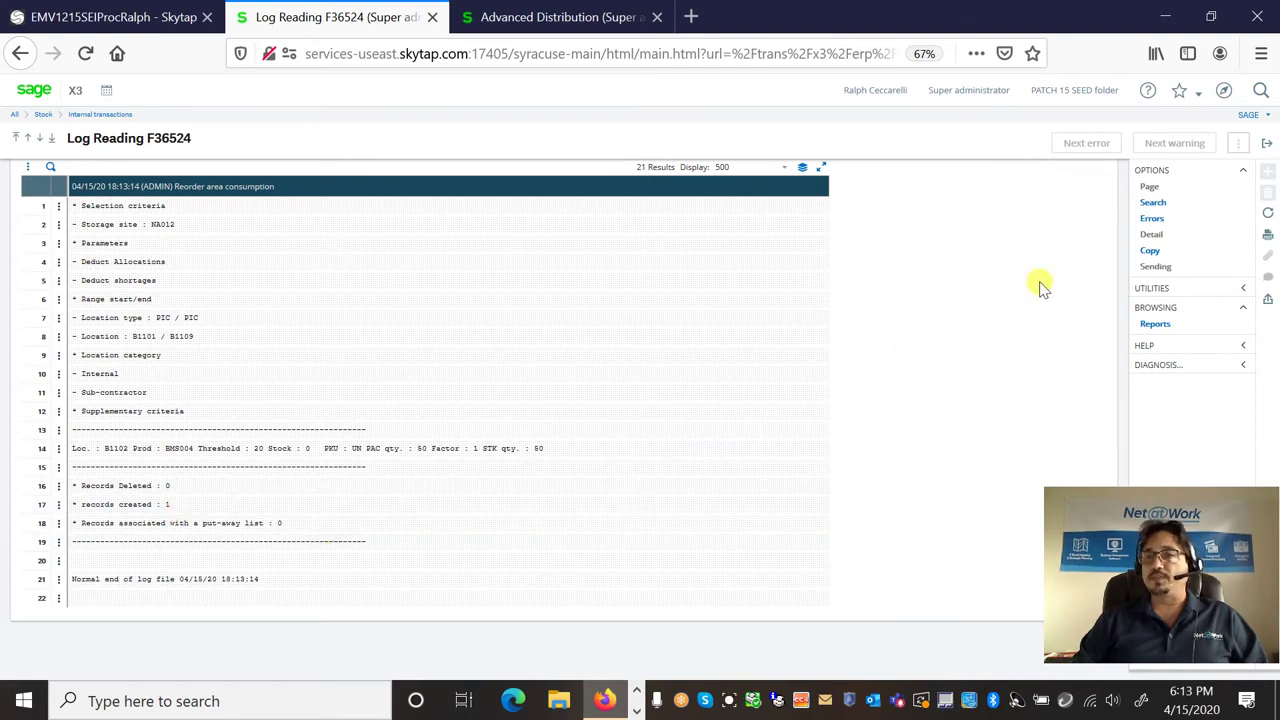
{"action": "left_click", "coordinate": [1267, 147]}
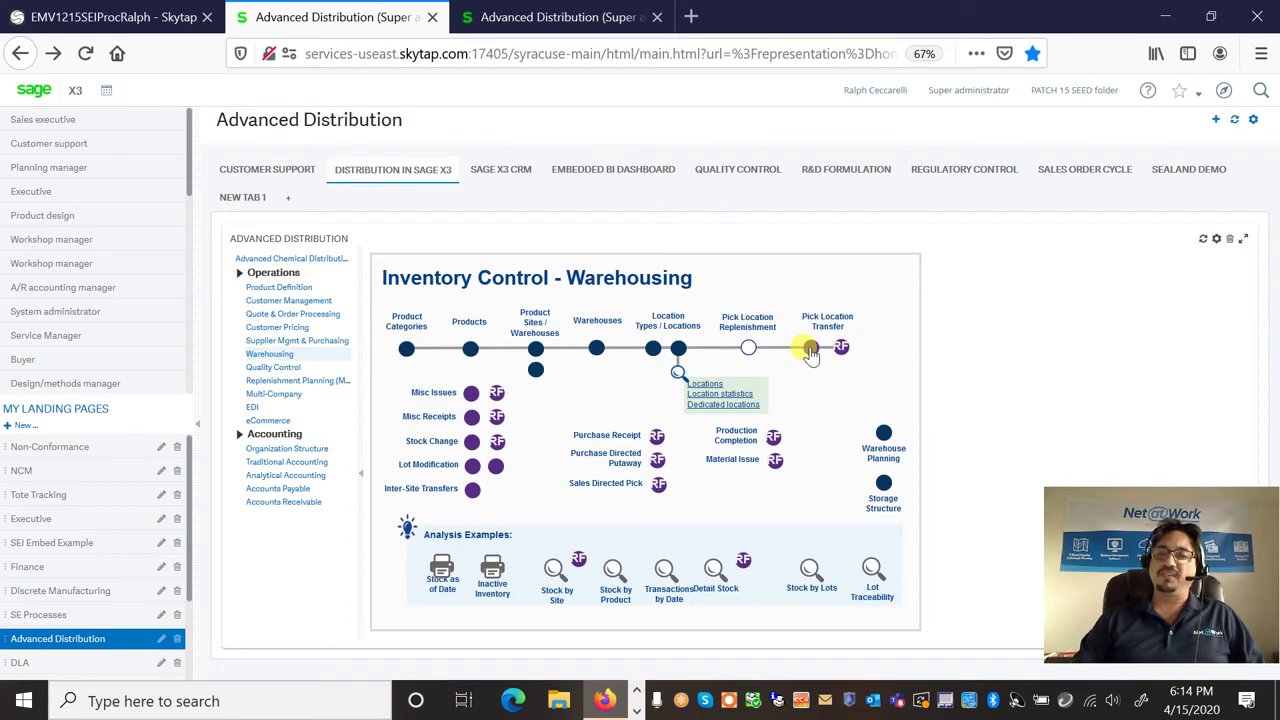
Open the pick location transfer workbench and search for reorders at site NA012.
{"action": "left_click", "coordinate": [810, 350]}
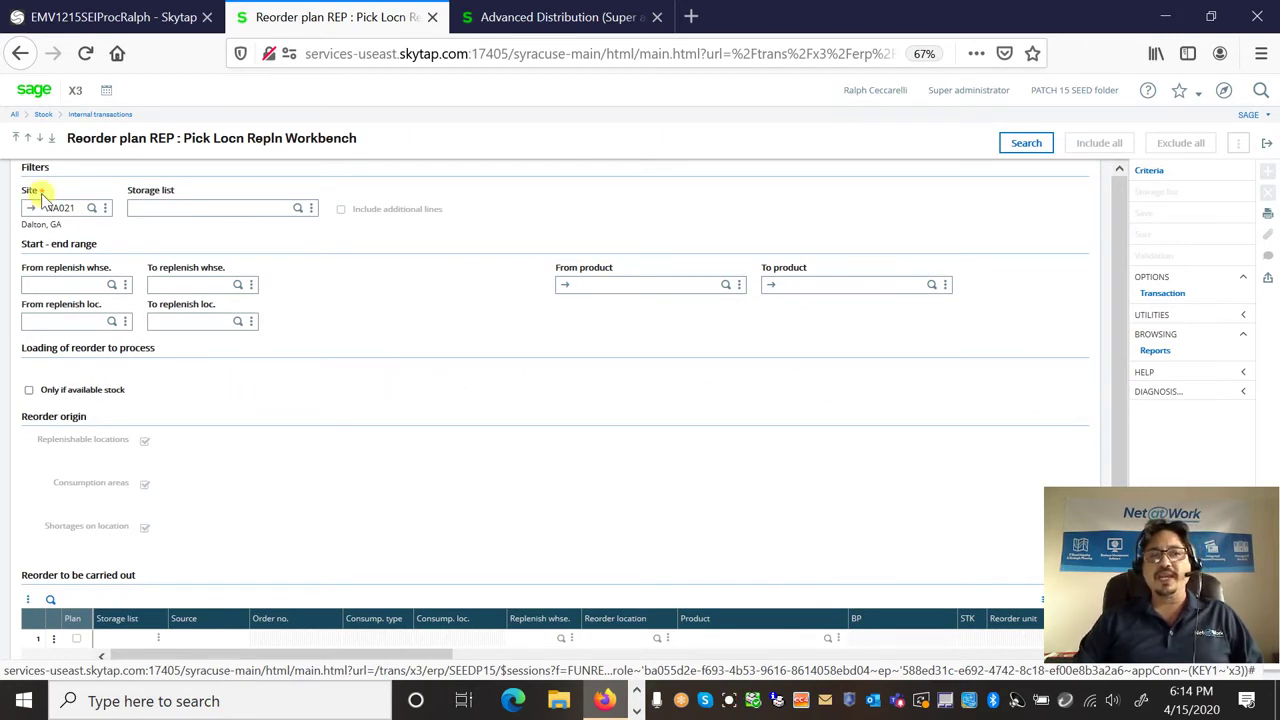
{"action": "left_click", "coordinate": [77, 207]}
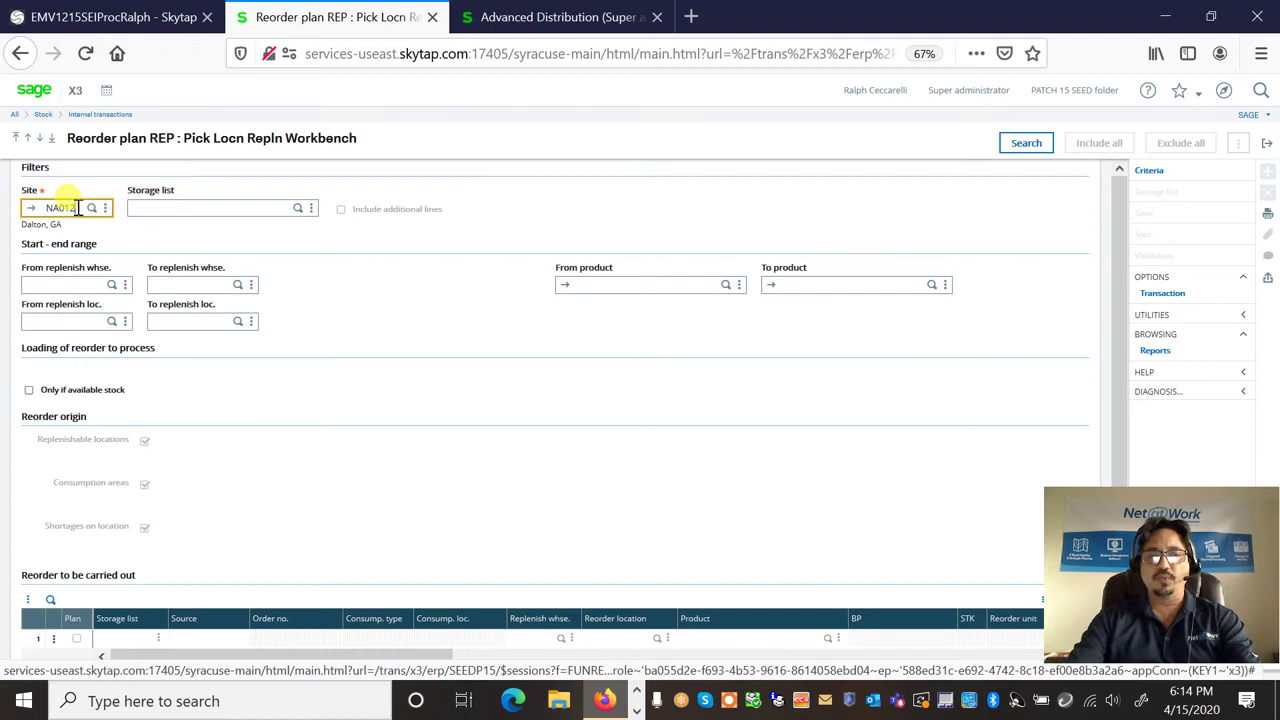
{"action": "key", "text": "Tab"}
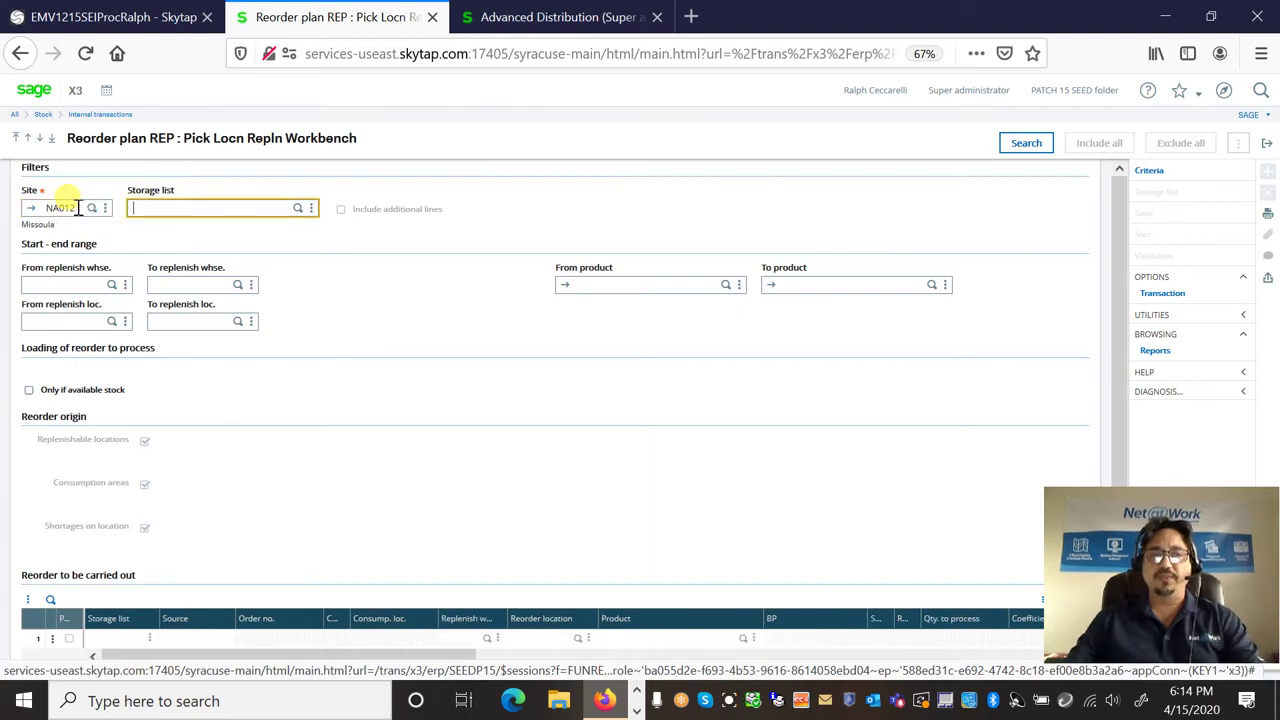
{"action": "left_click", "coordinate": [1027, 145]}
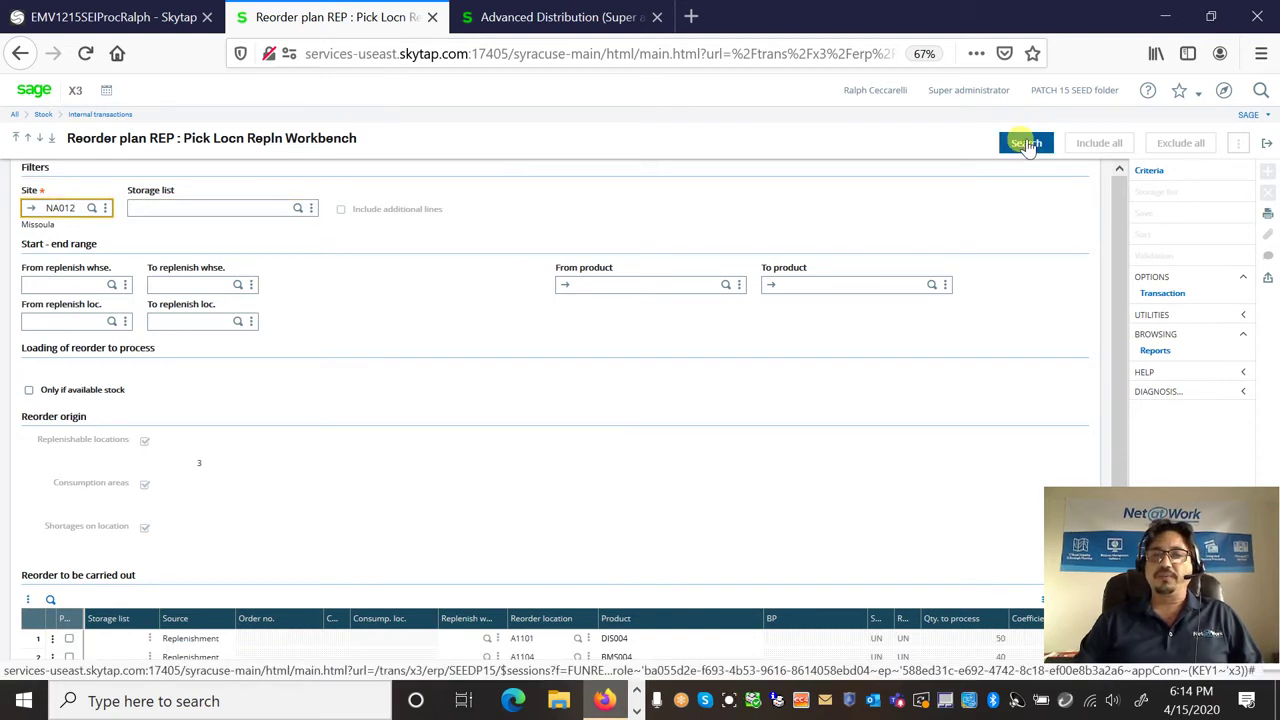
Select the BMS004 reorder line for location B1102, allocate its 50 UN from location 5B05C3, and save the stock issue.
{"action": "scroll", "coordinate": [556, 440], "scroll_direction": "down", "scroll_amount": 1}
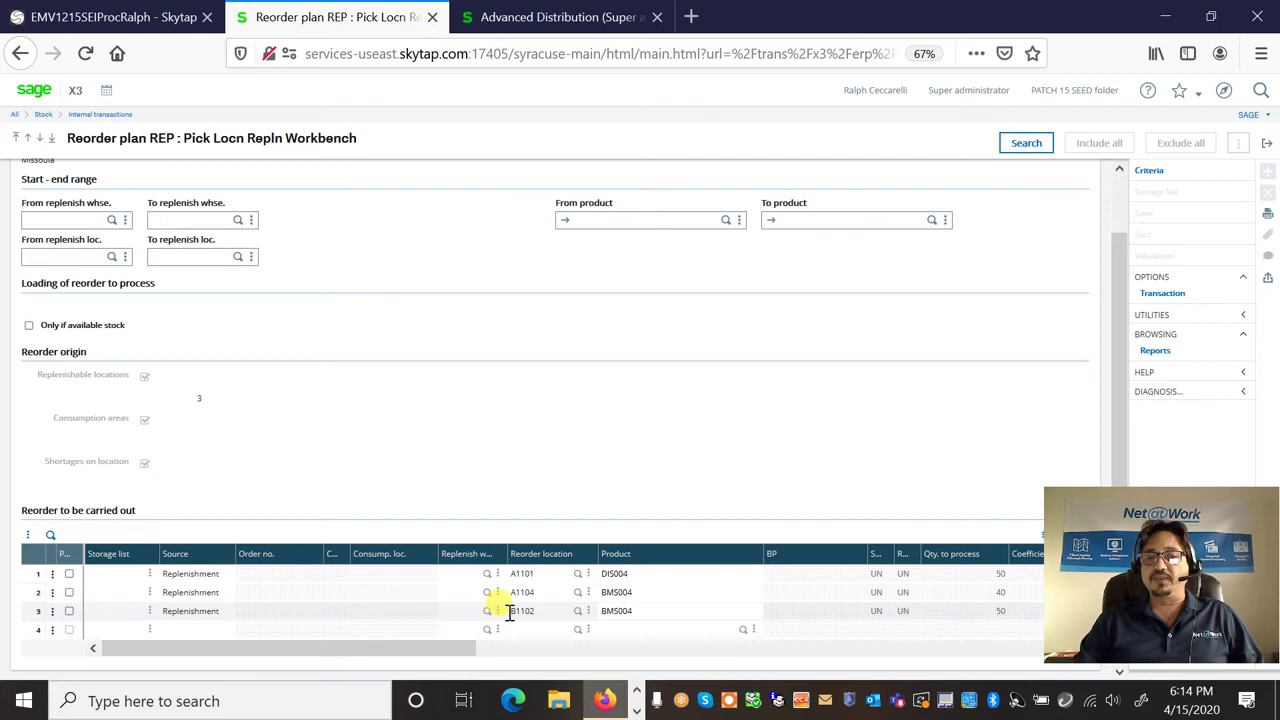
{"action": "left_click", "coordinate": [68, 612]}
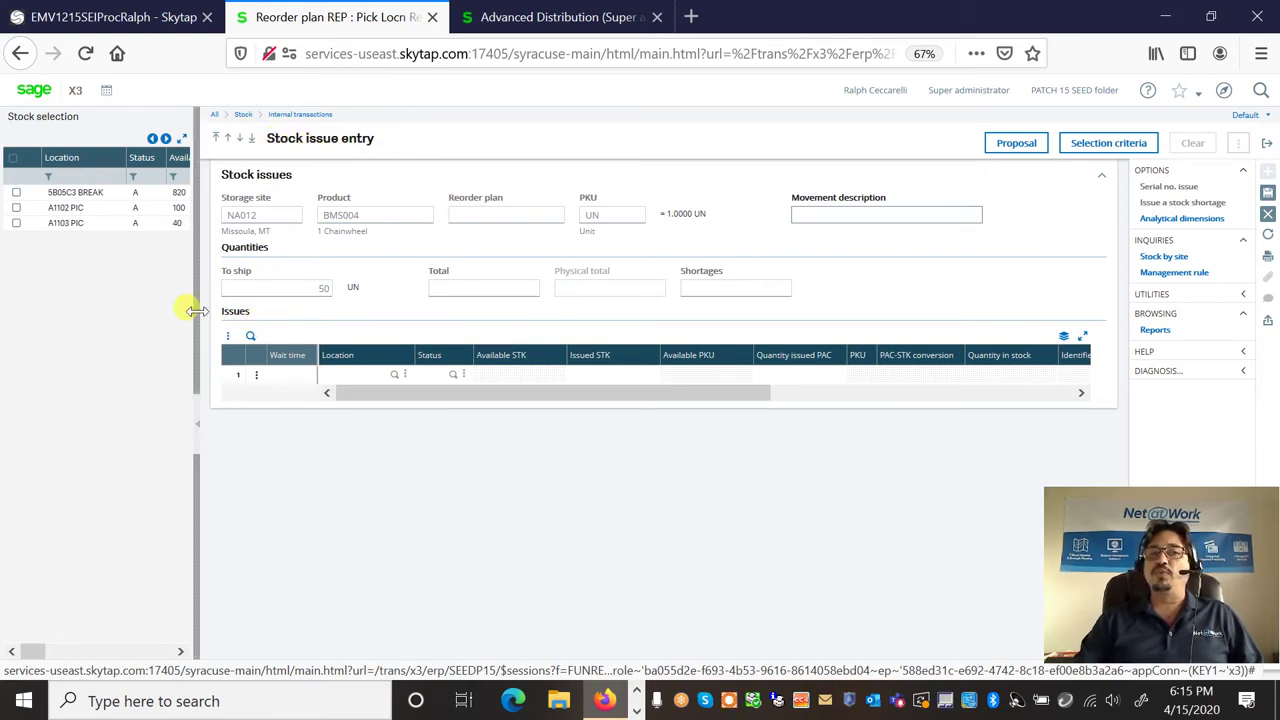
{"action": "left_click_drag", "start_coordinate": [197, 311], "coordinate": [290, 311]}
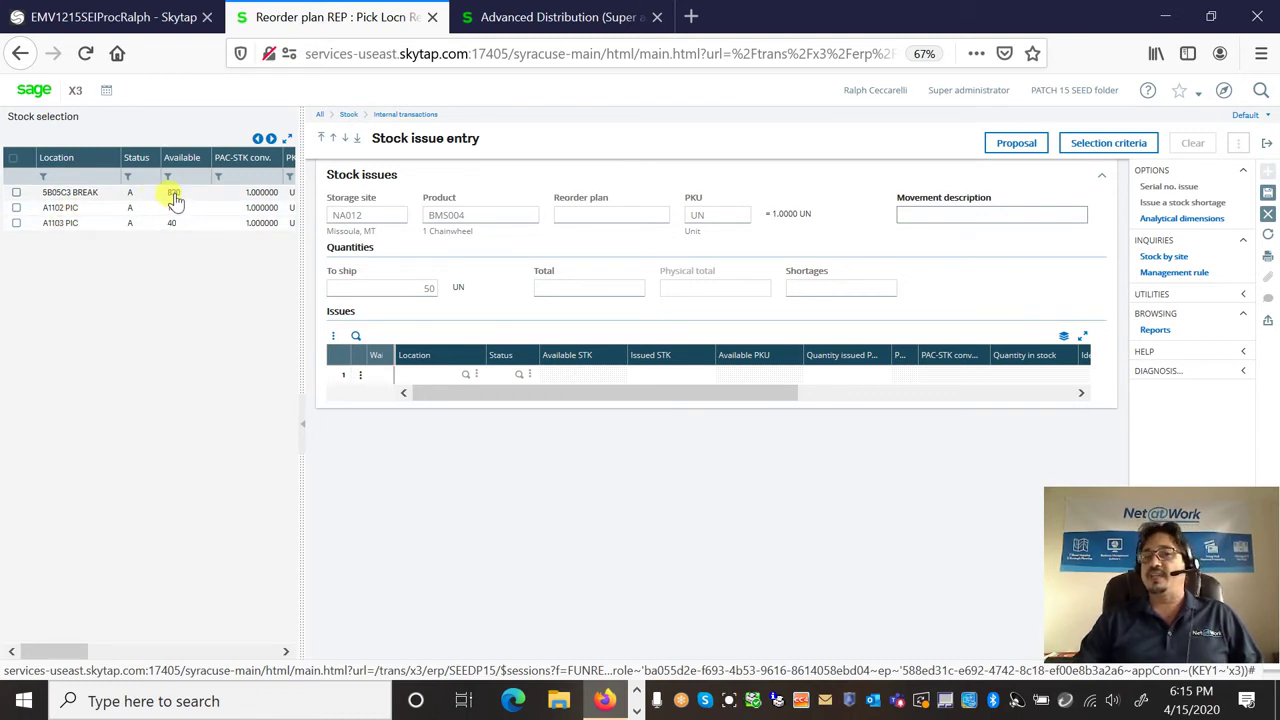
{"action": "left_click", "coordinate": [16, 193]}
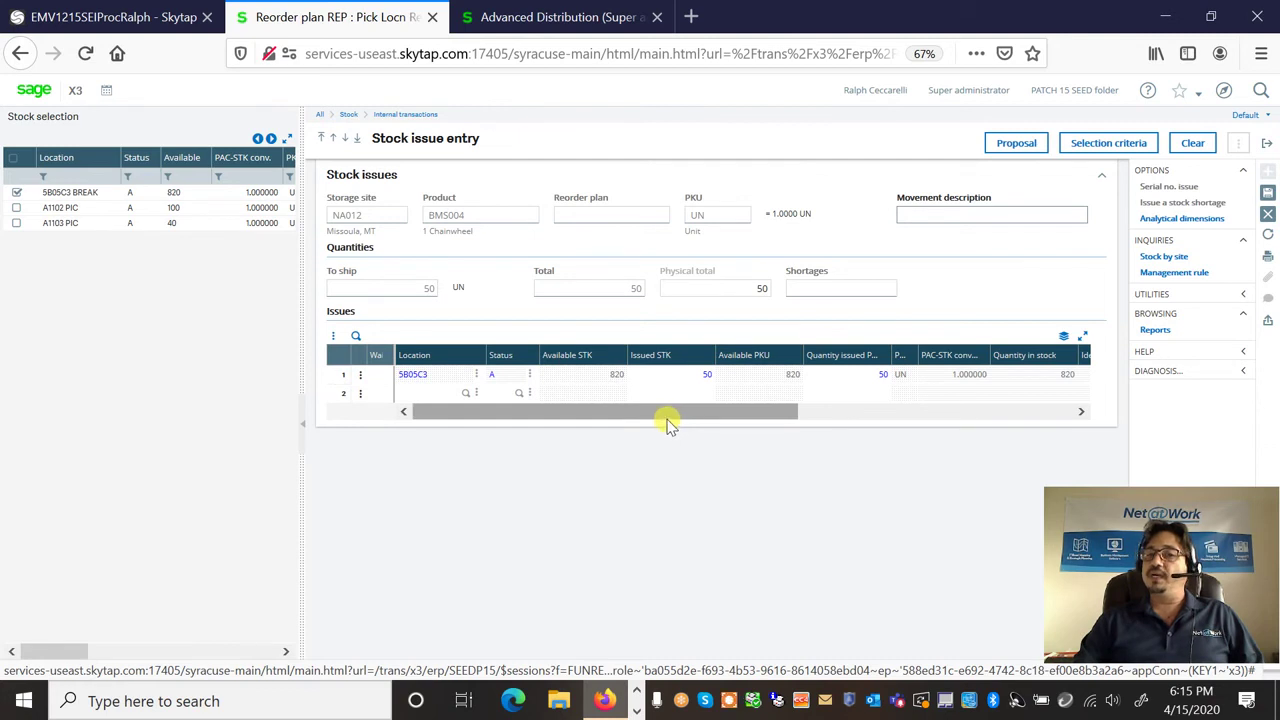
{"action": "left_click_drag", "start_coordinate": [667, 418], "coordinate": [514, 351]}
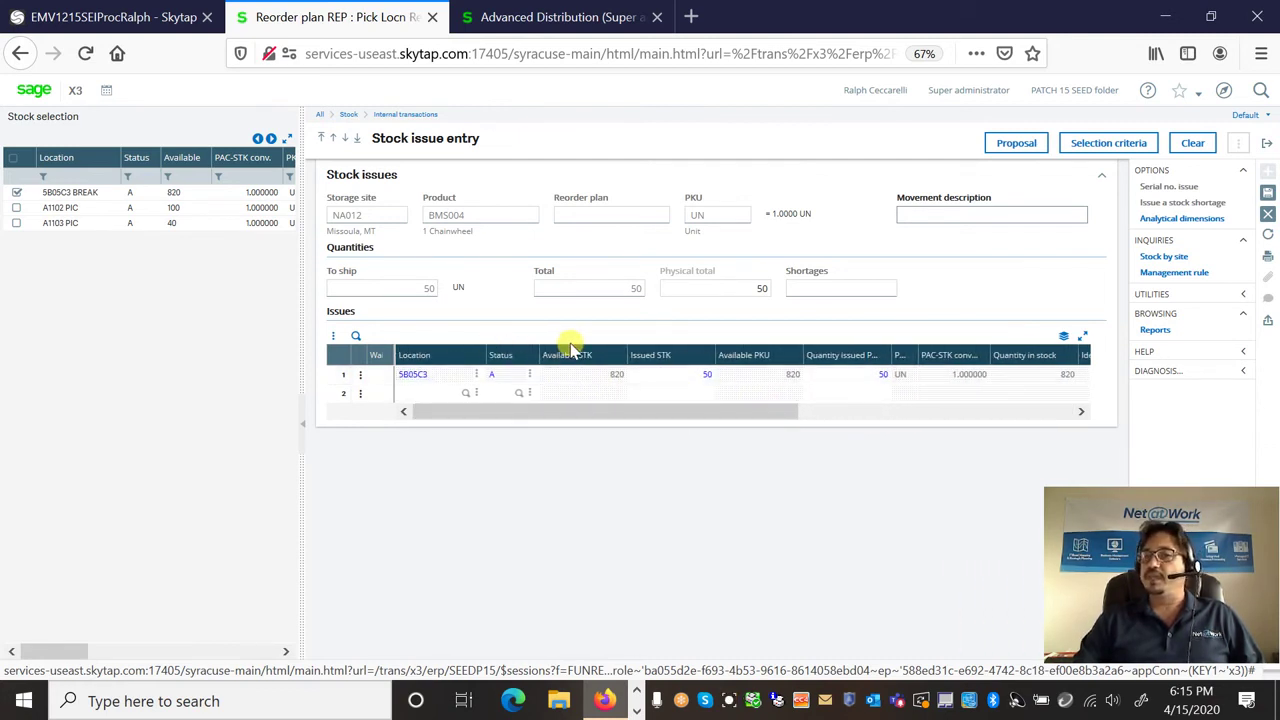
{"action": "left_click", "coordinate": [1267, 193]}
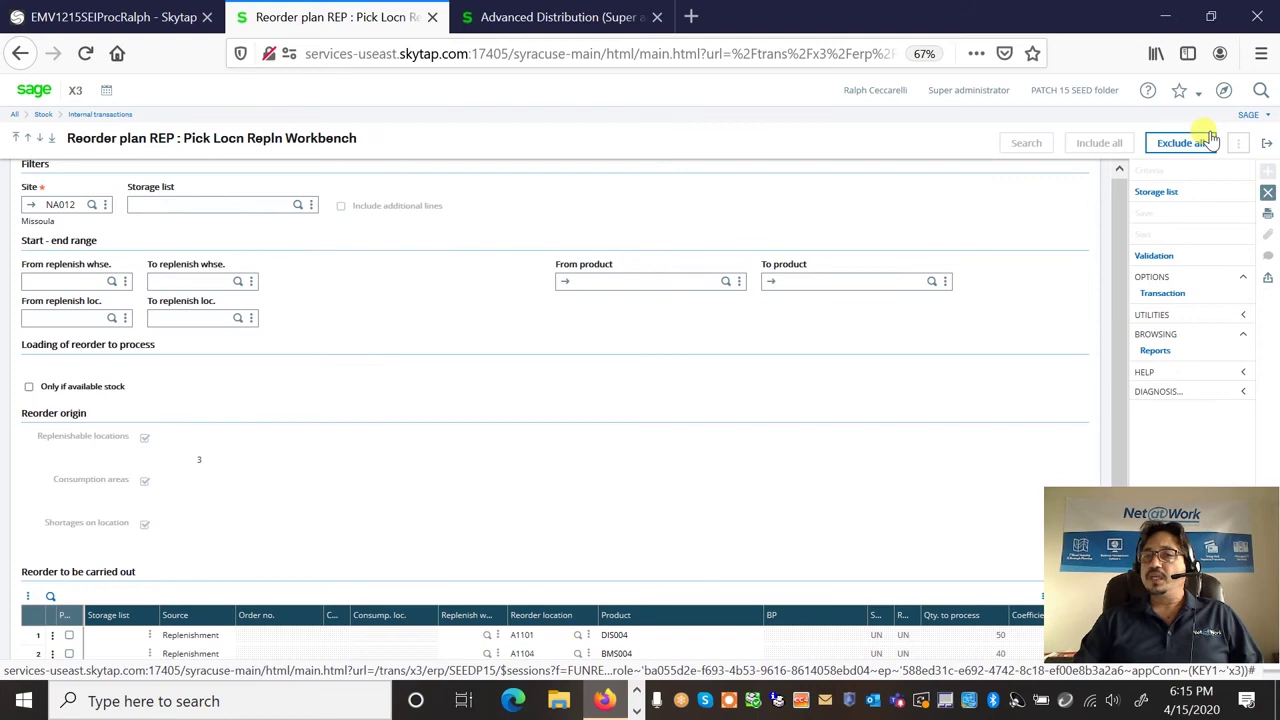
Validate the replenishment plan, acknowledge the messages, and return to the warehousing process map.
{"action": "left_click", "coordinate": [1152, 257]}
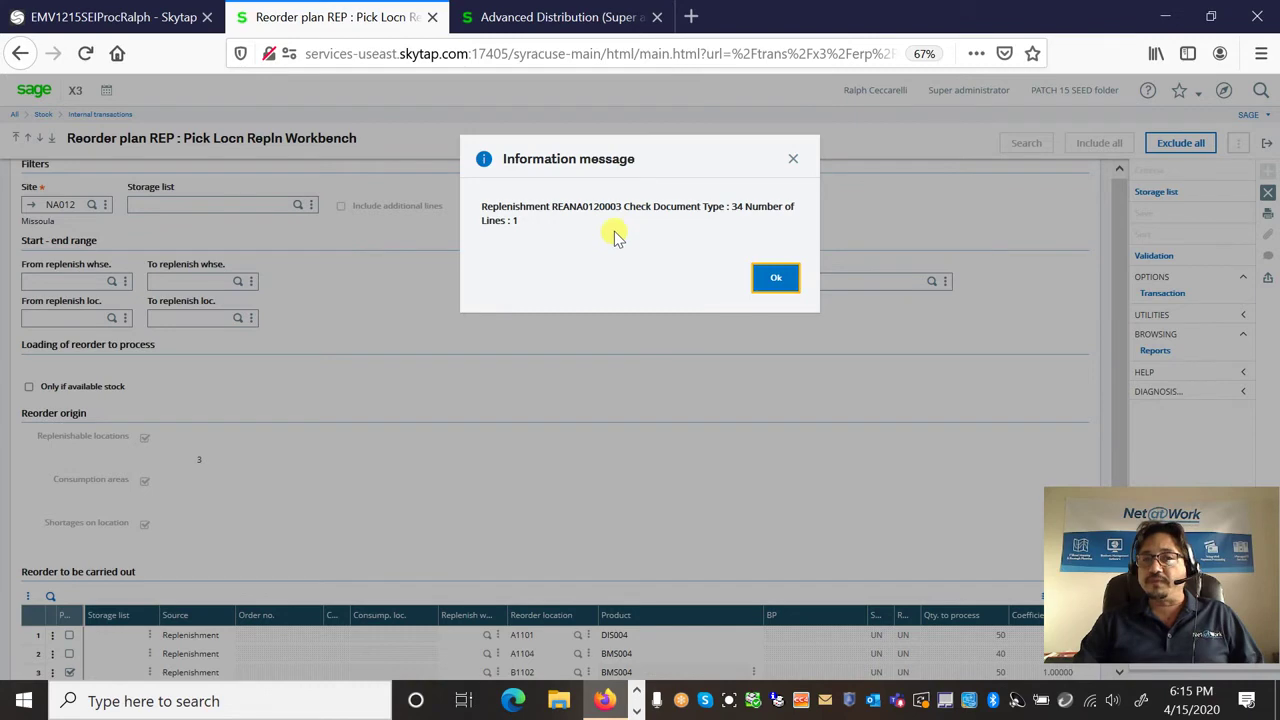
{"action": "left_click", "coordinate": [788, 288]}
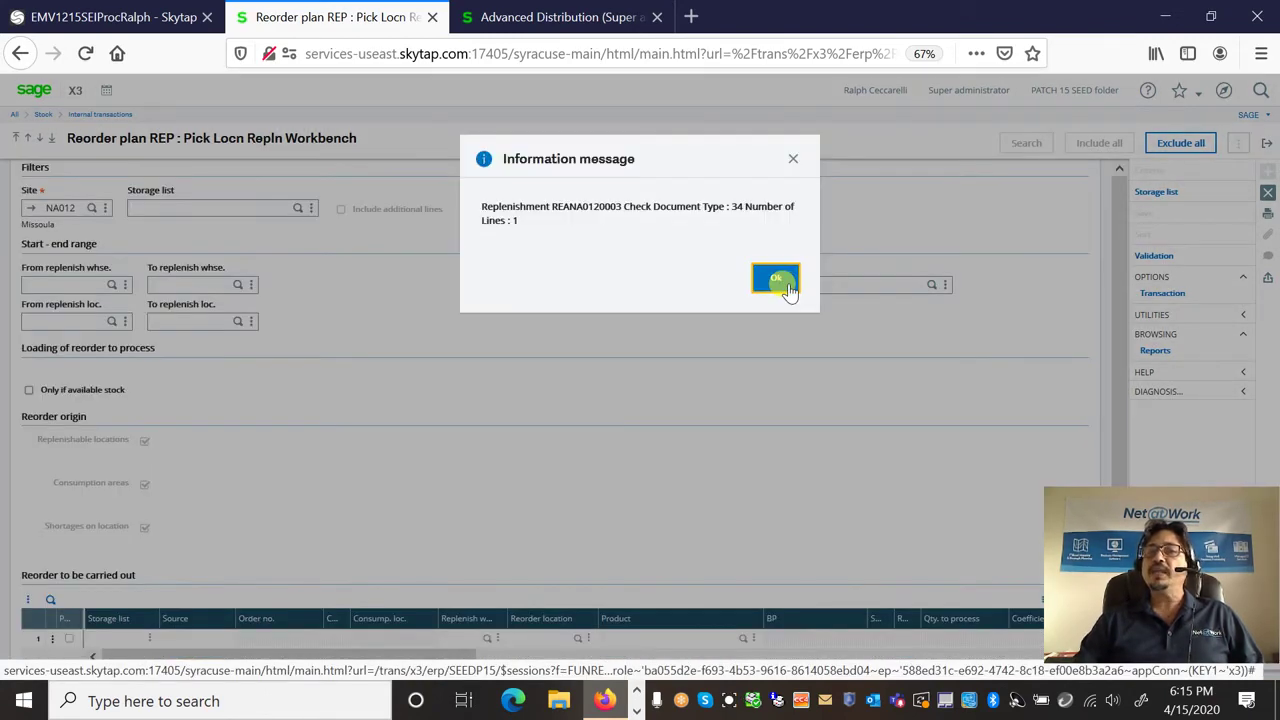
{"action": "left_click", "coordinate": [773, 279]}
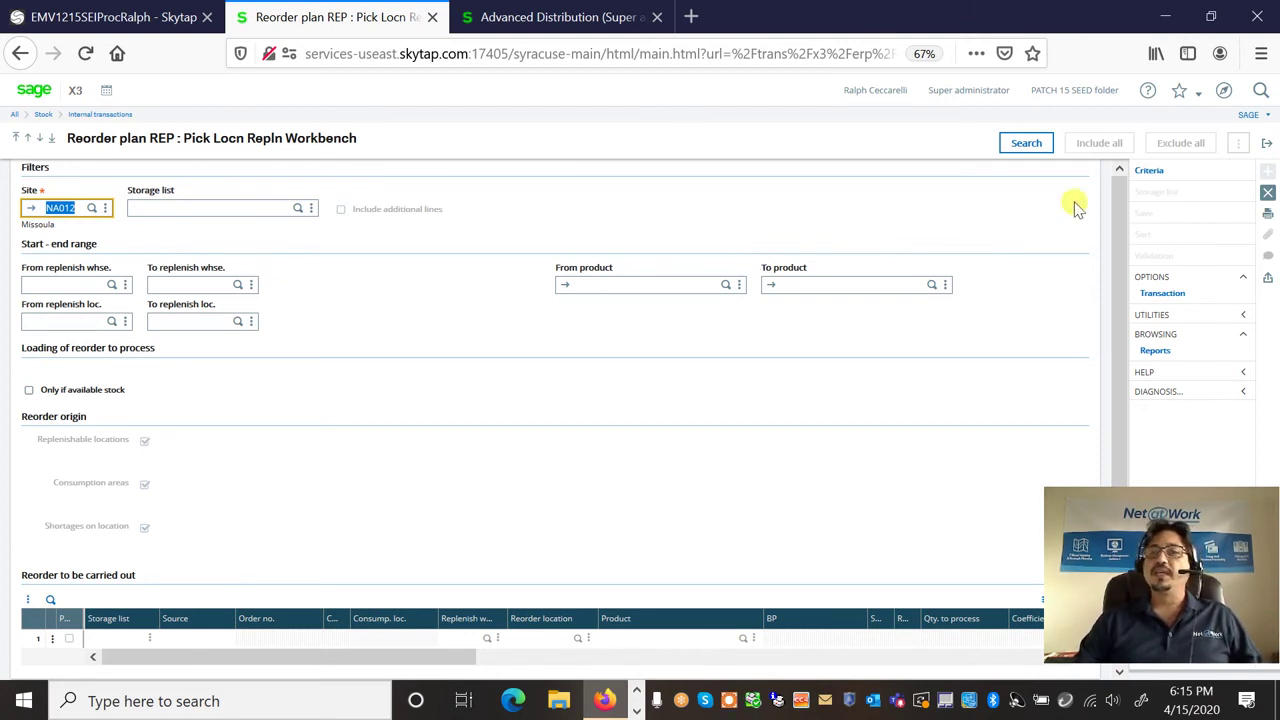
{"action": "left_click", "coordinate": [1268, 144]}
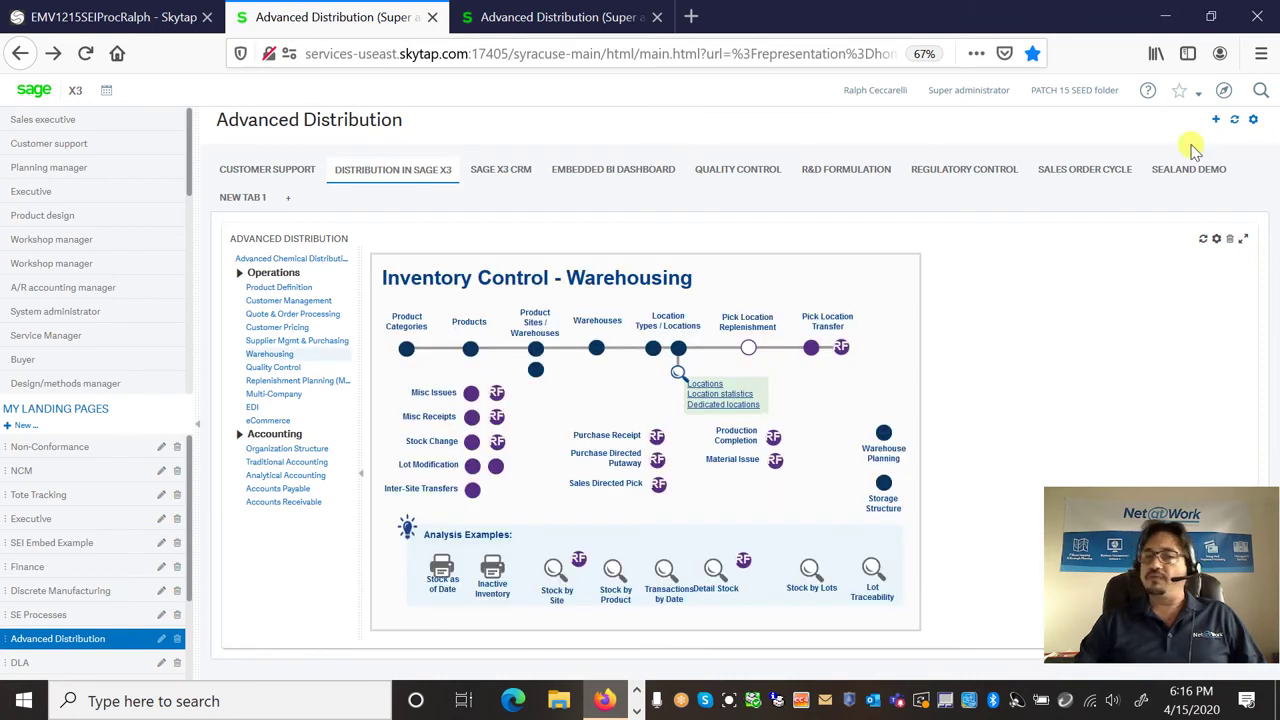
Open the detailed stock inquiry and search for product BMS004 at site NA012.
{"action": "left_click", "coordinate": [714, 569]}
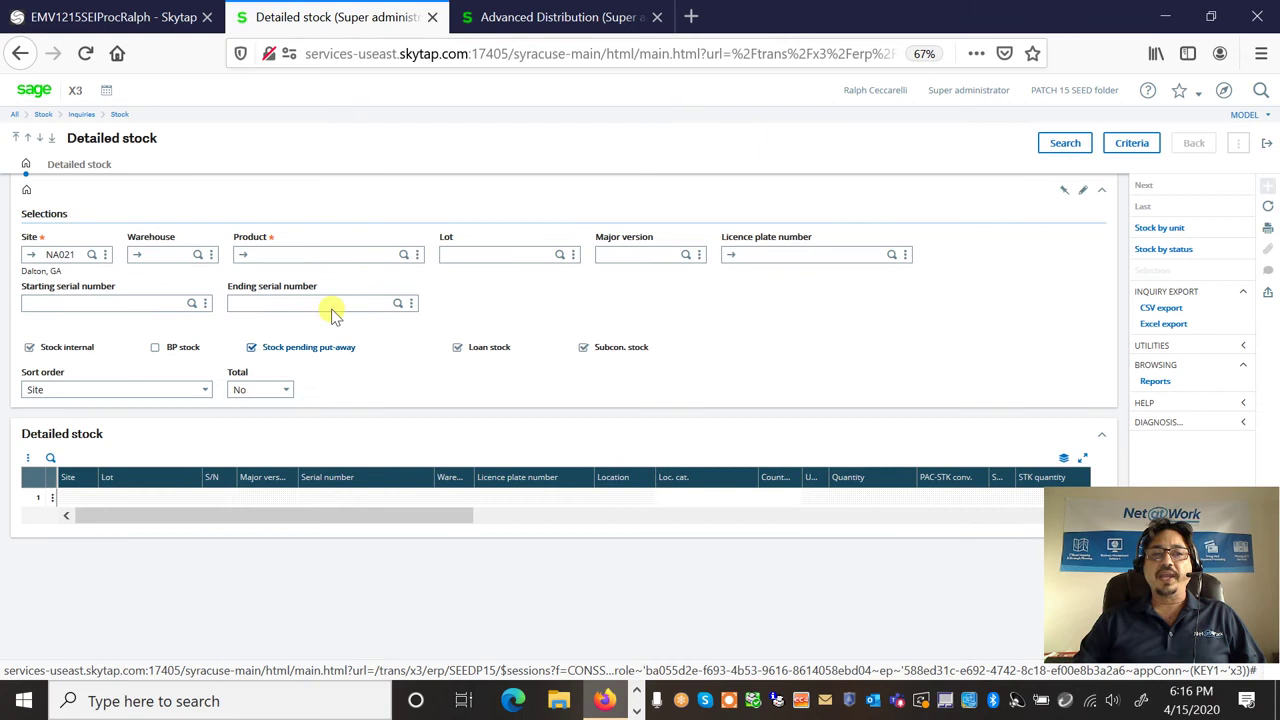
{"action": "left_click", "coordinate": [85, 254]}
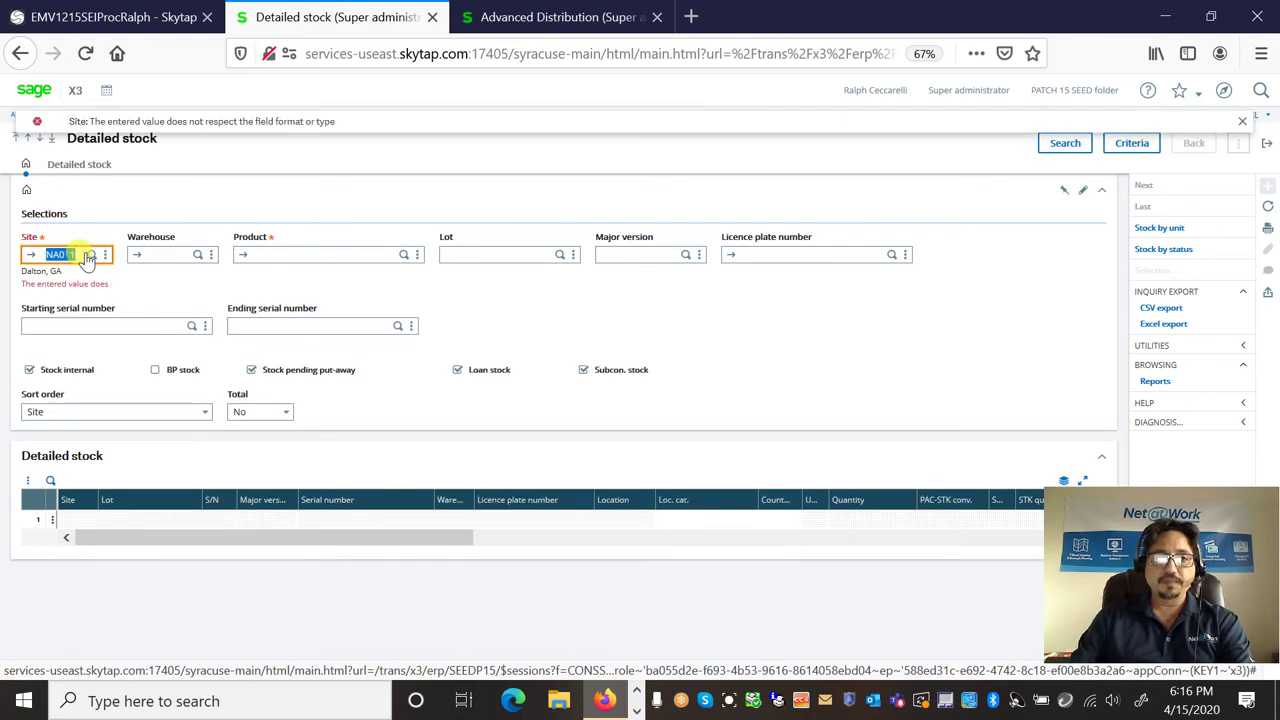
{"action": "type", "text": "NA021"}
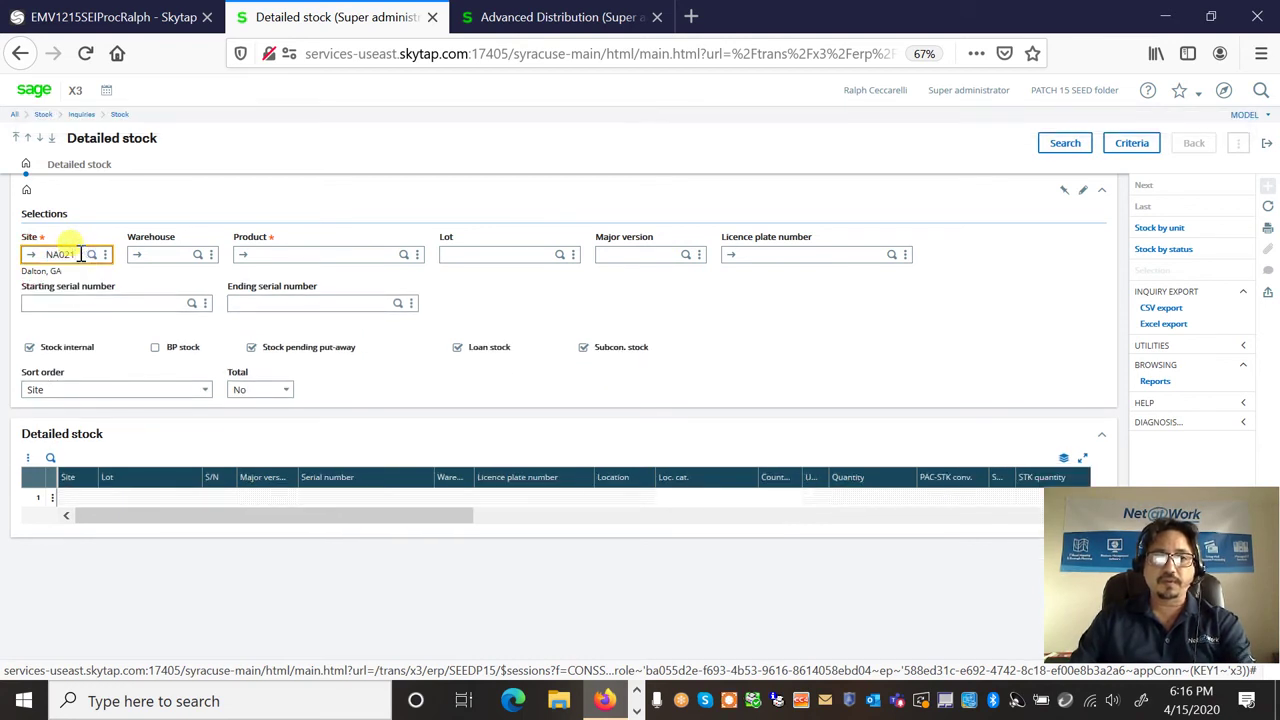
{"action": "key", "text": "Tab"}
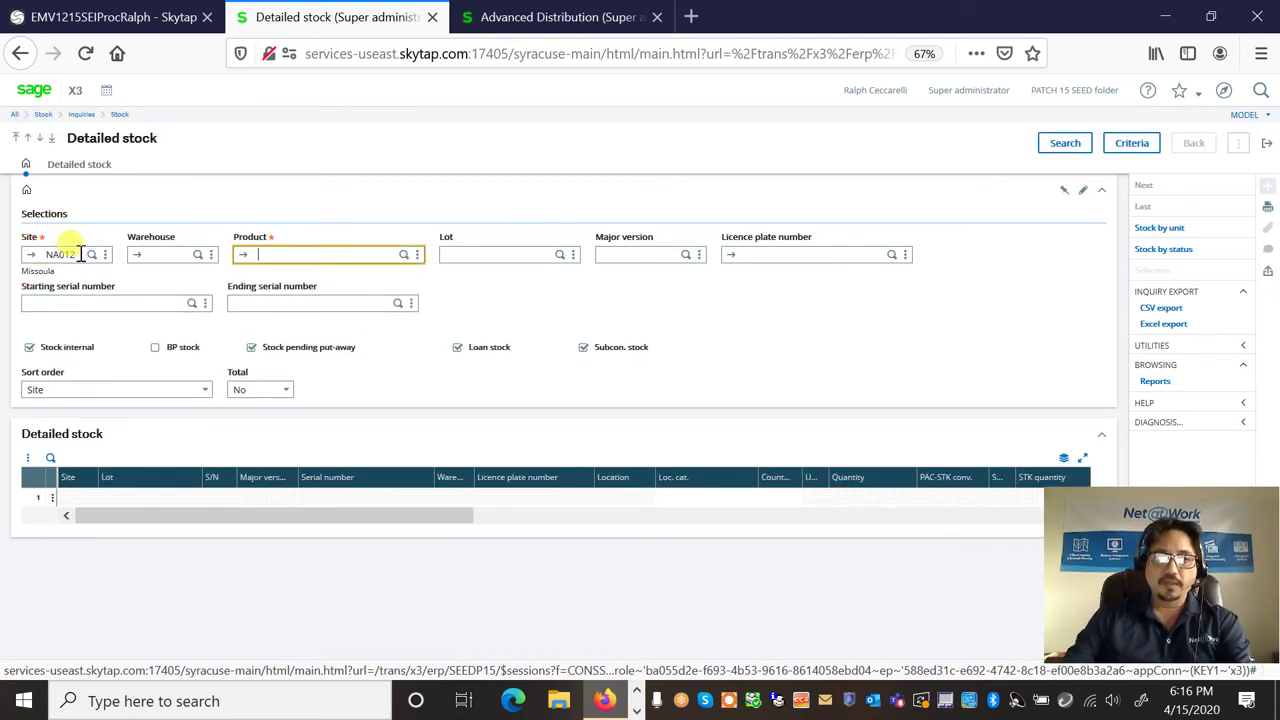
{"action": "type", "text": "bms"}
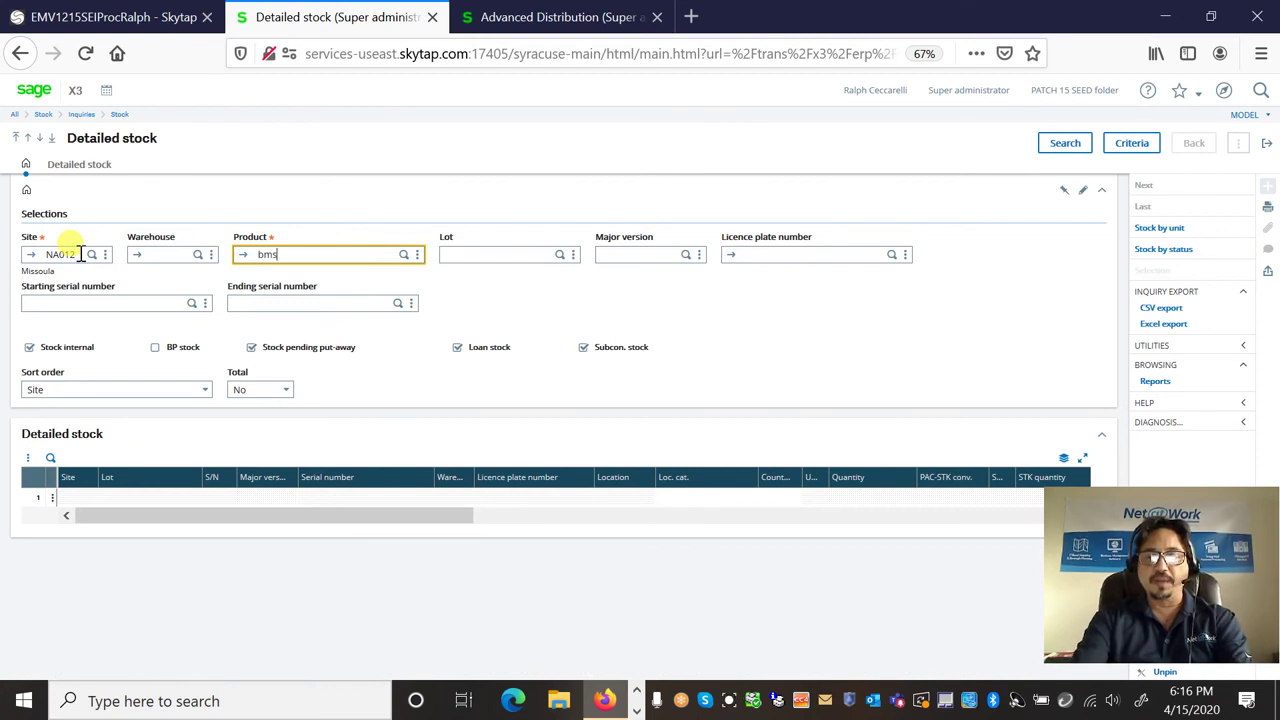
{"action": "type", "text": "004"}
{"action": "key", "text": "Tab"}
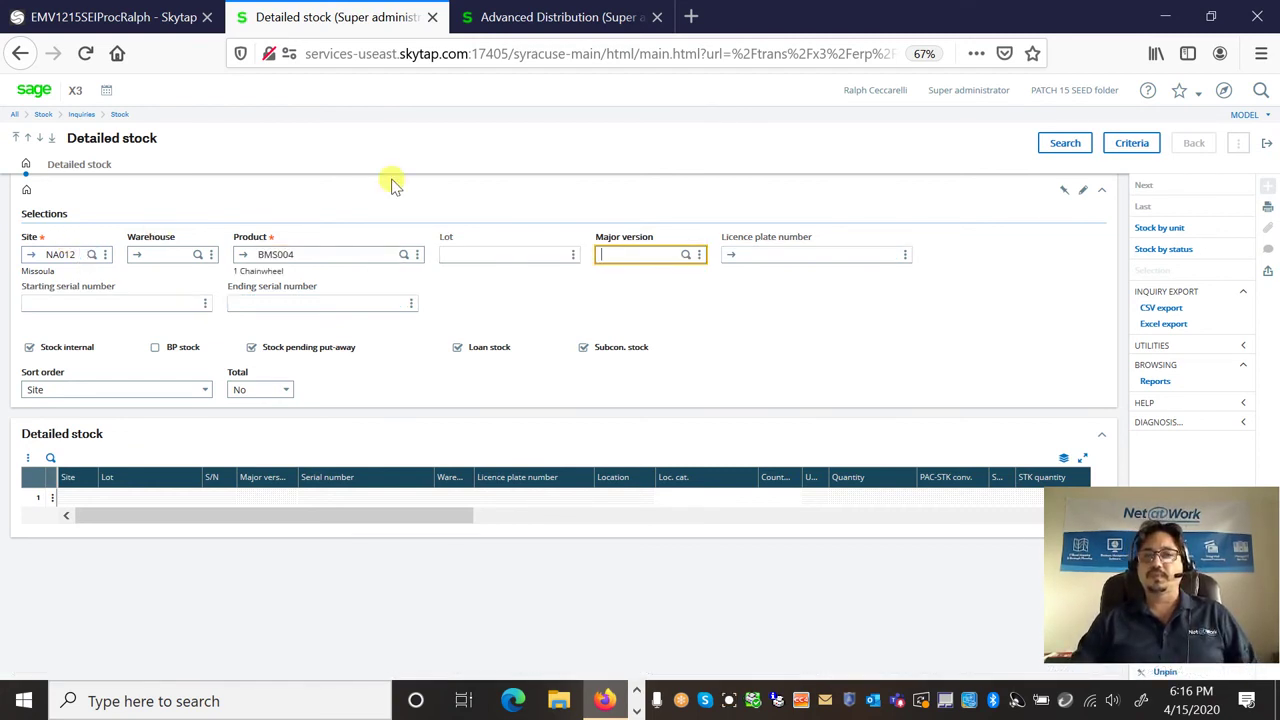
{"action": "left_click", "coordinate": [1058, 143]}
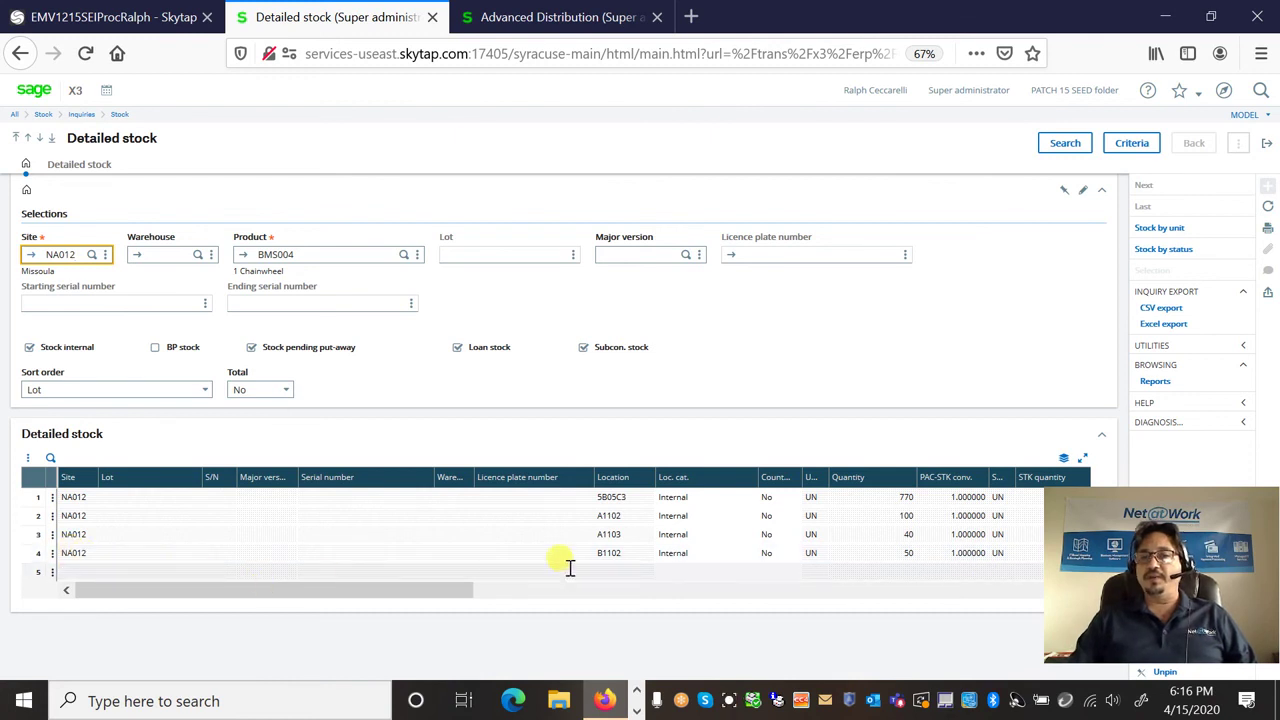
Examine the BMS004 stock quantities by location, comparing bulk location 5B05C3 with picking locations A1102, A1103 and B1102.
{"action": "left_click", "coordinate": [905, 497]}
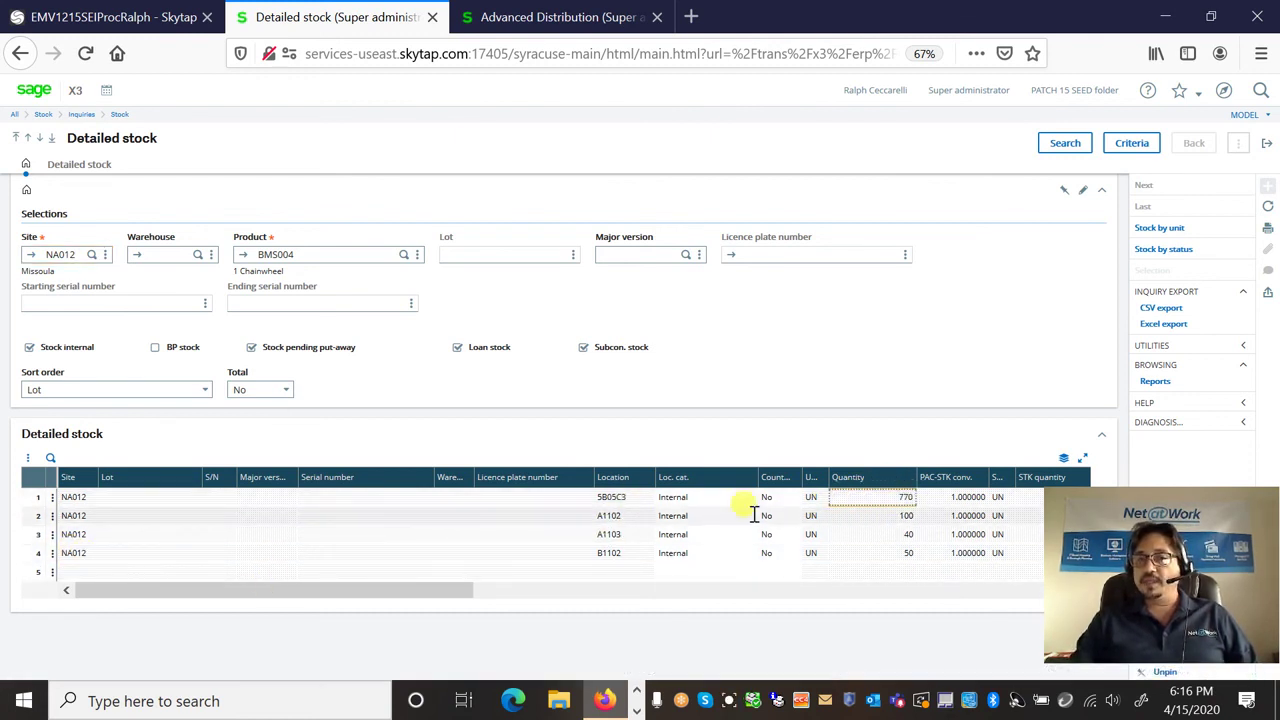
{"action": "left_click", "coordinate": [628, 518]}
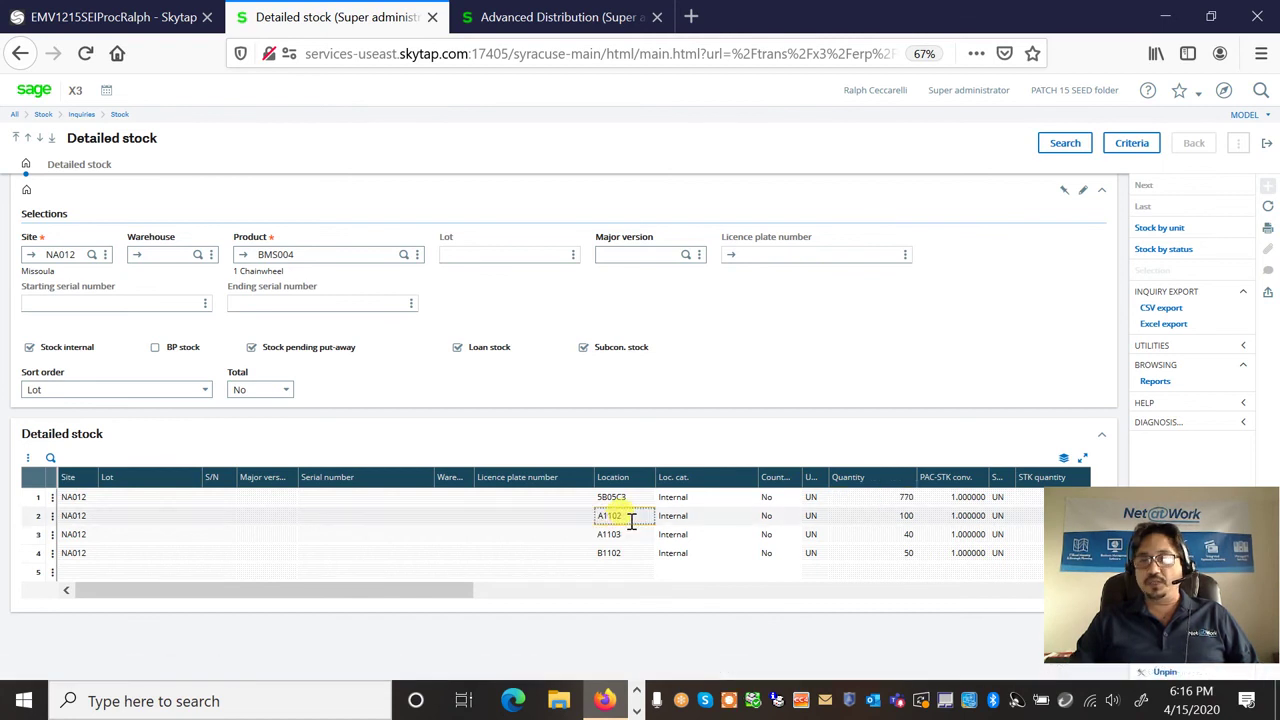
{"action": "left_click", "coordinate": [630, 532]}
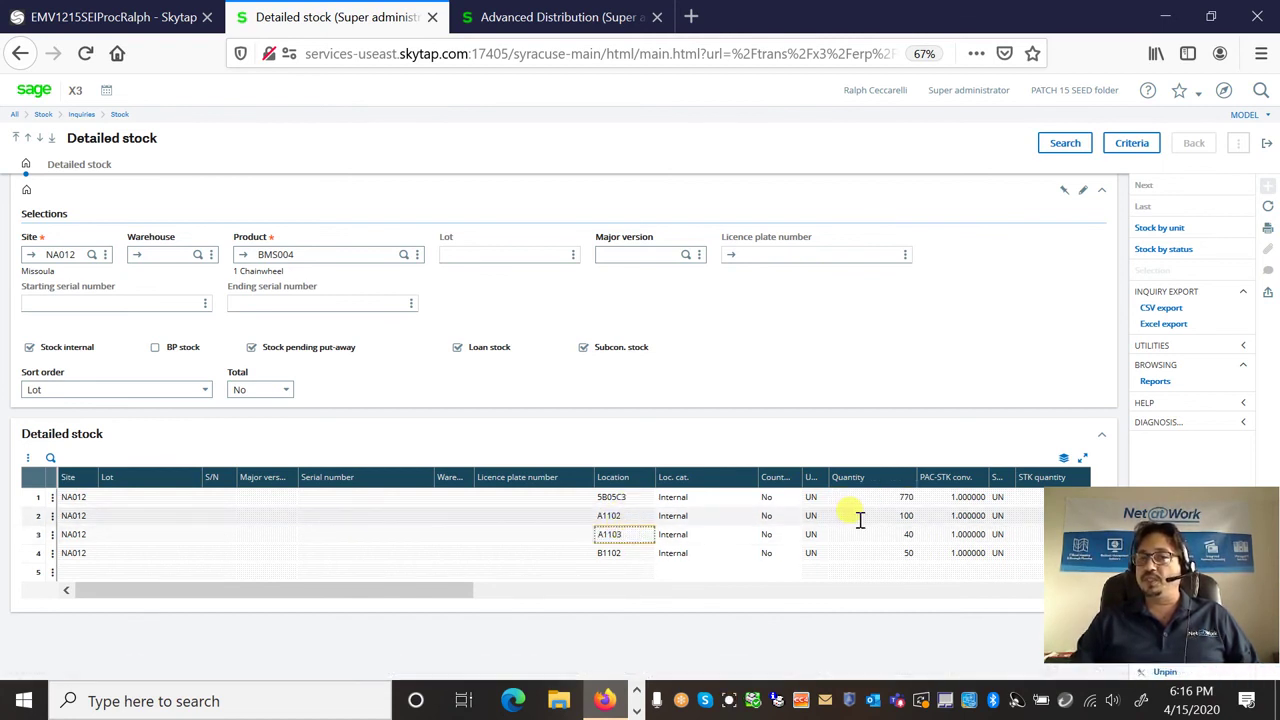
{"action": "left_click", "coordinate": [612, 554]}
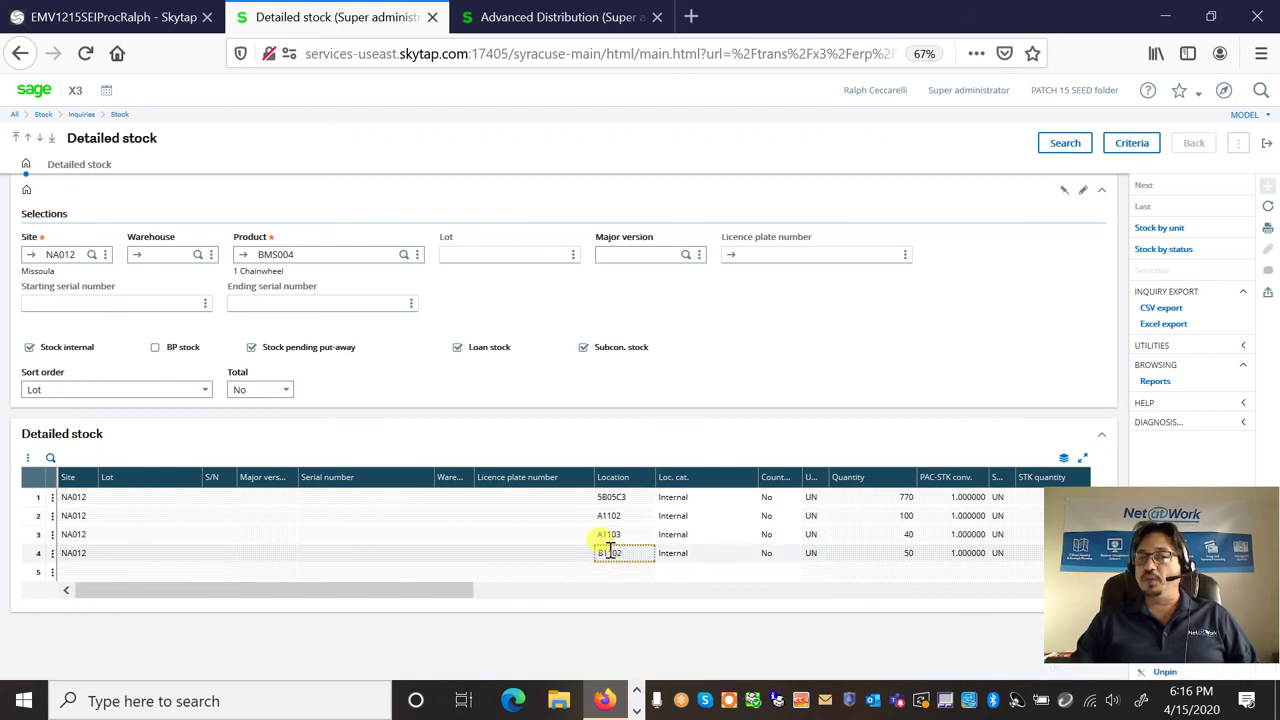
{"action": "left_click", "coordinate": [606, 557]}
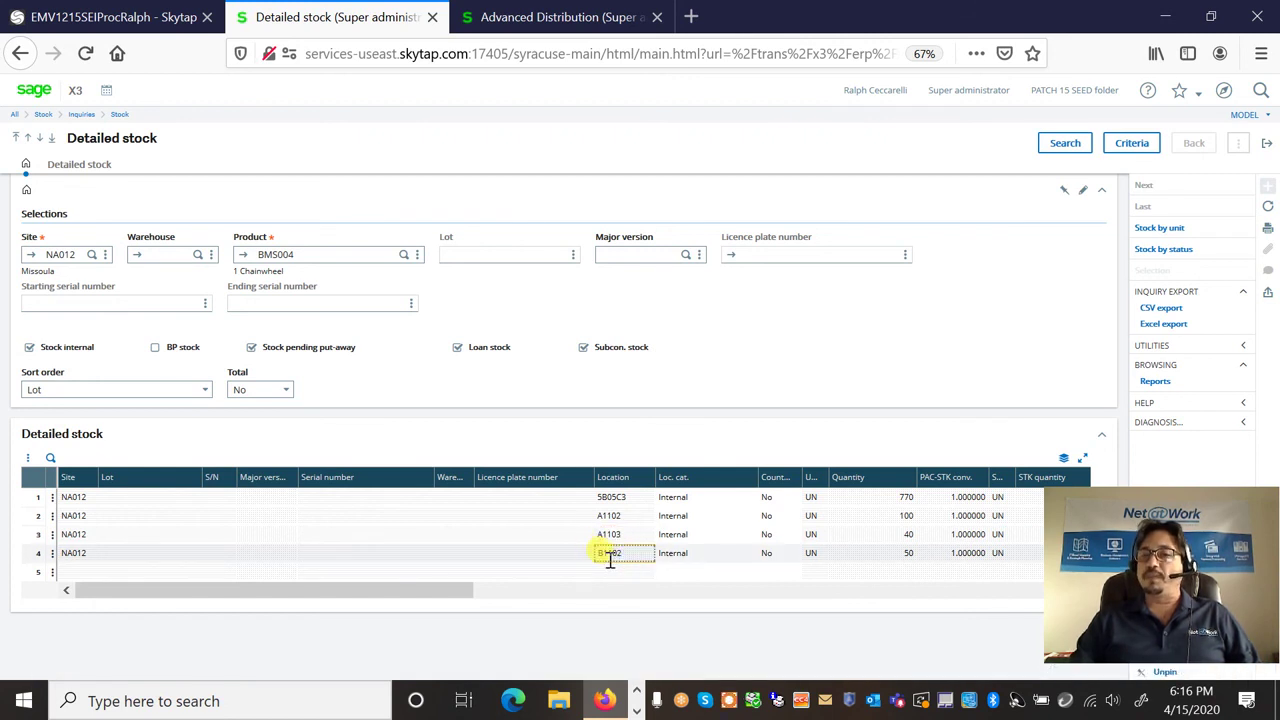